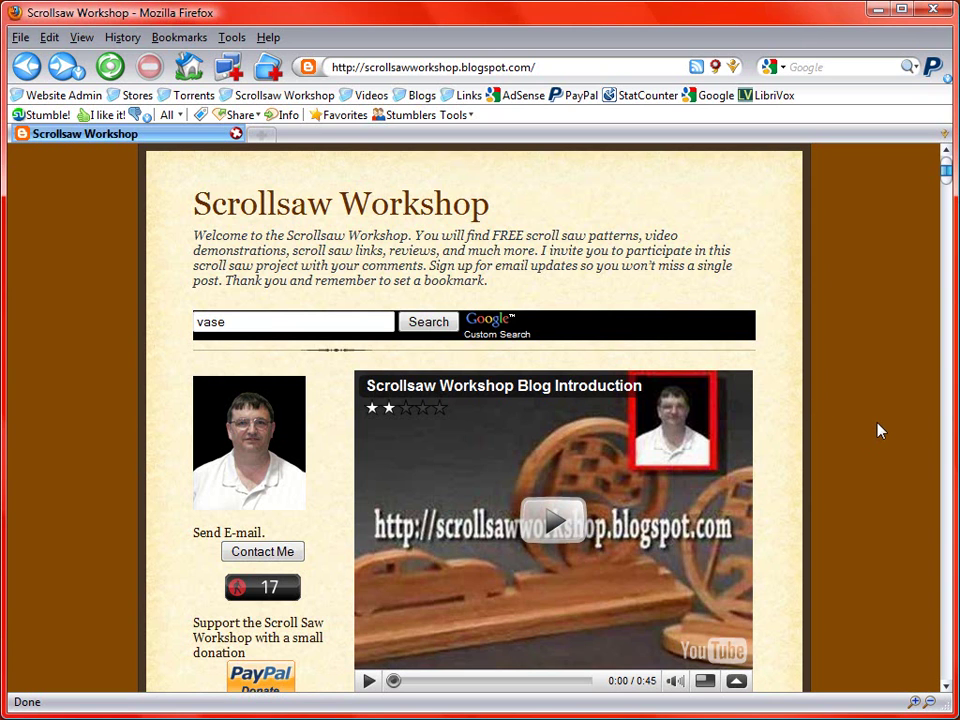
Step: Scroll down the blog to the Star Bowl Scroll Saw Pattern post and its FREE Download button
scroll(878, 430, down, 10)
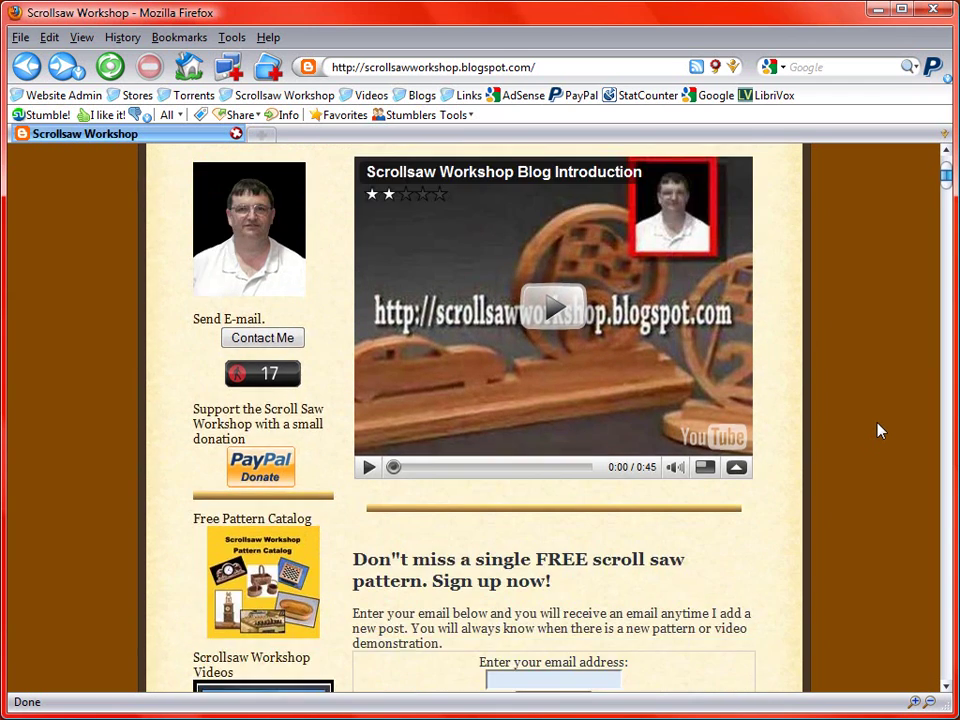
scroll(878, 430, down, 12)
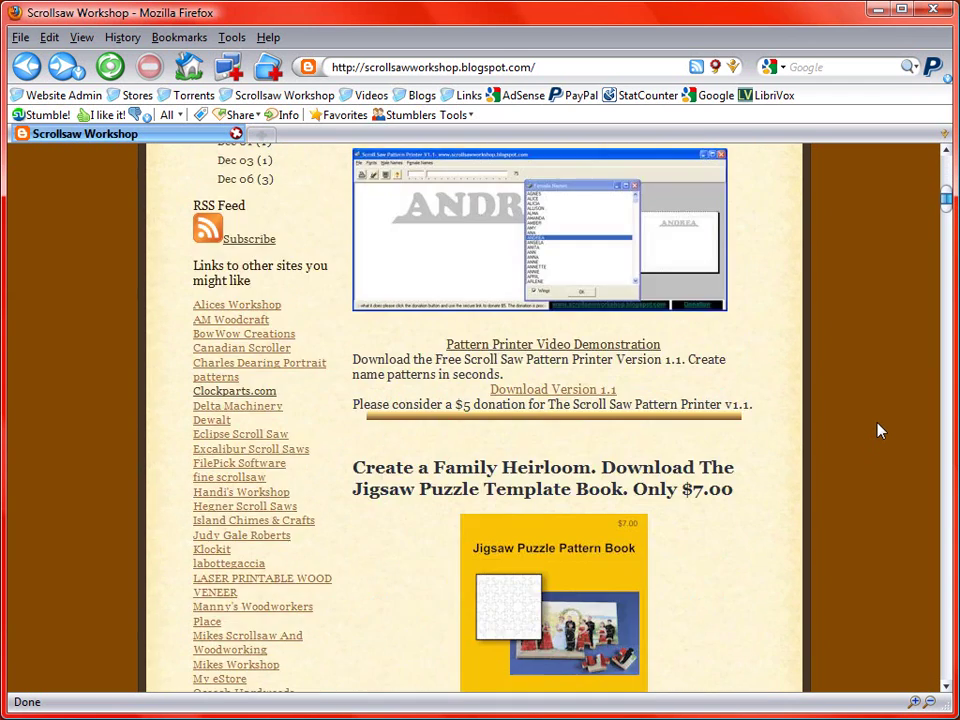
scroll(878, 430, down, 15)
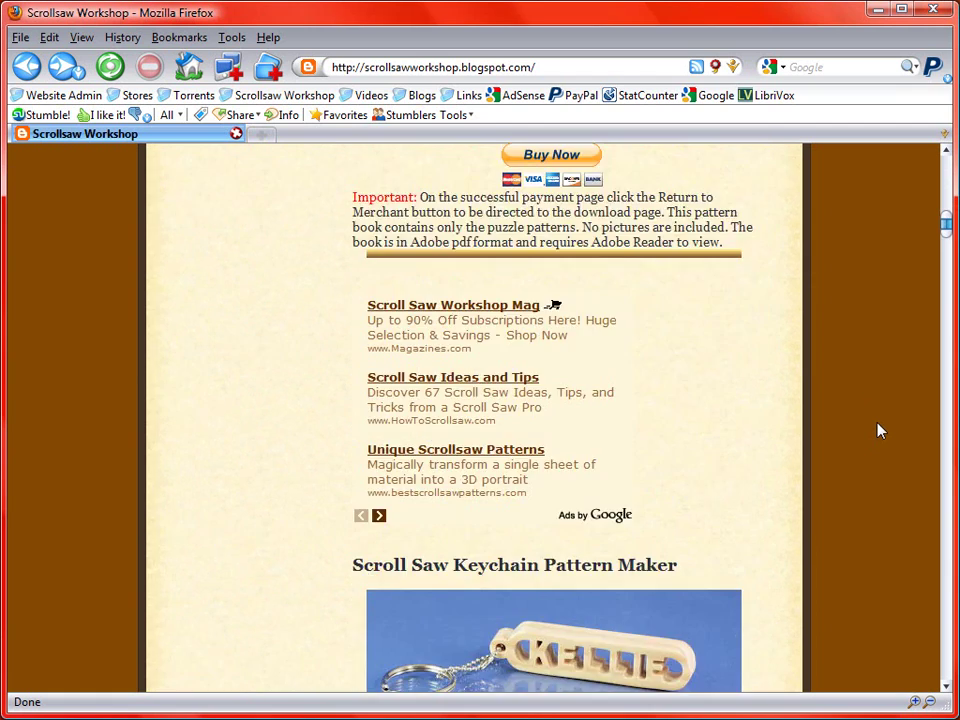
scroll(878, 430, down, 15)
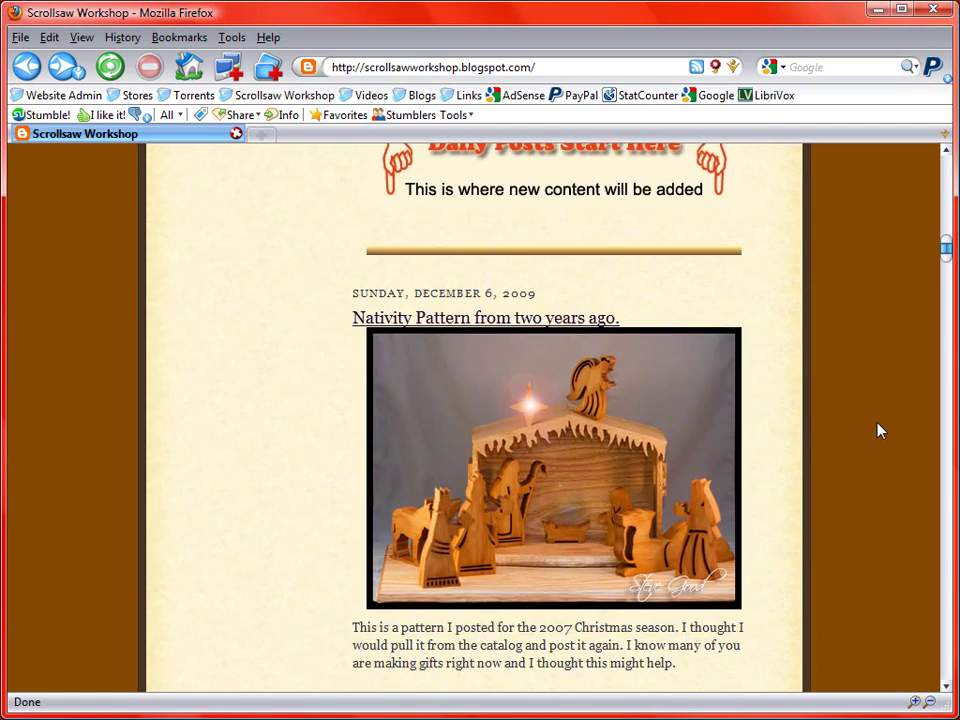
scroll(878, 430, down, 6)
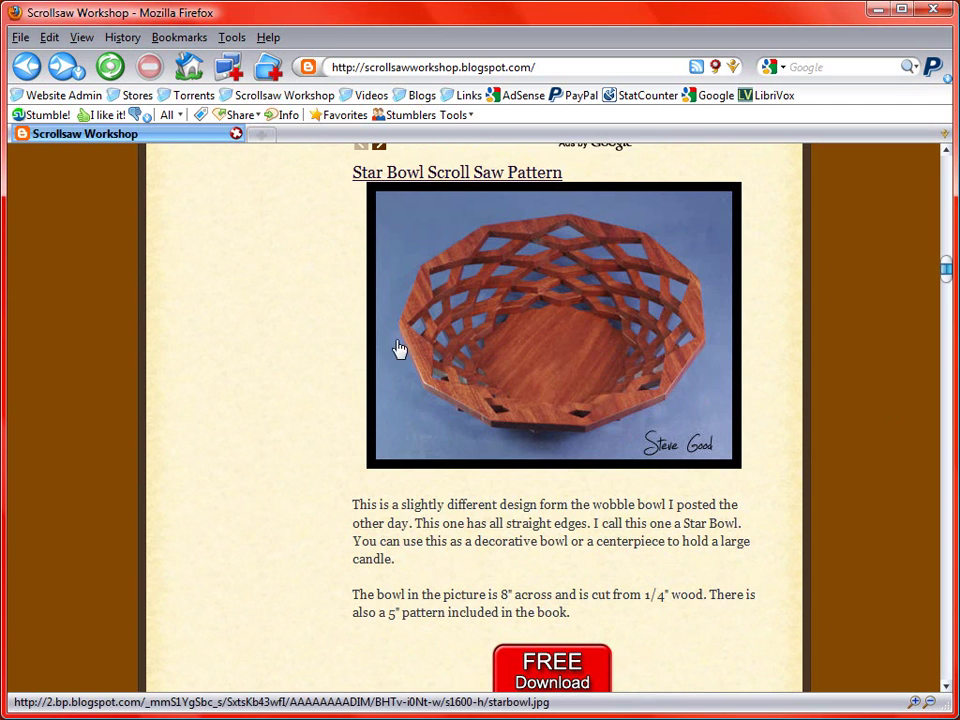
scroll(840, 447, down, 1)
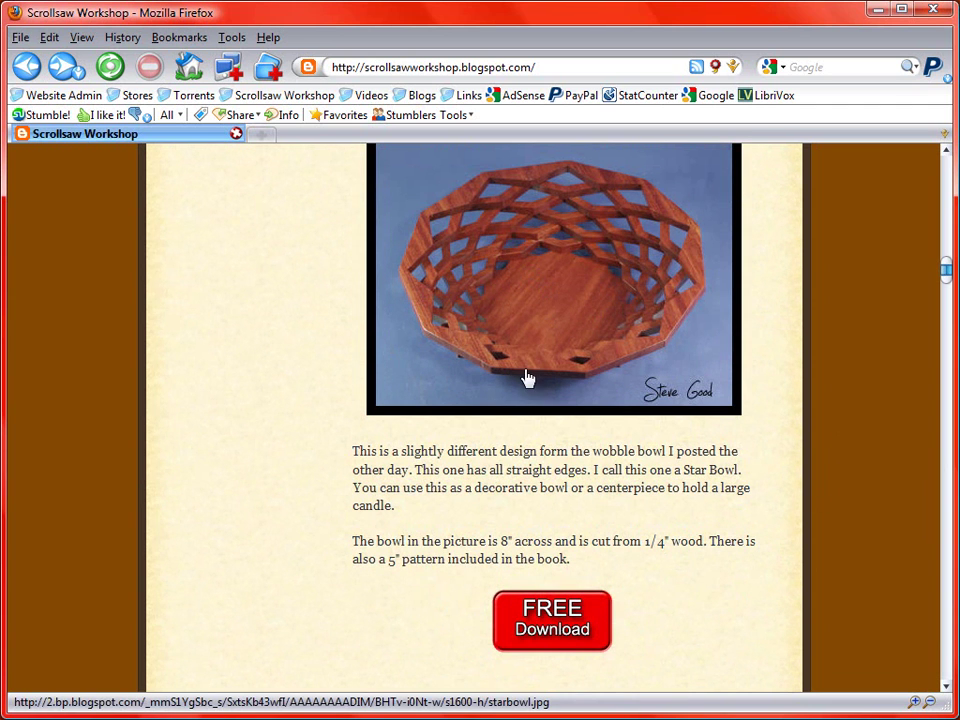
Step: Open starbowl.pdf from the Star Bowl post's FREE Download button
click(565, 631)
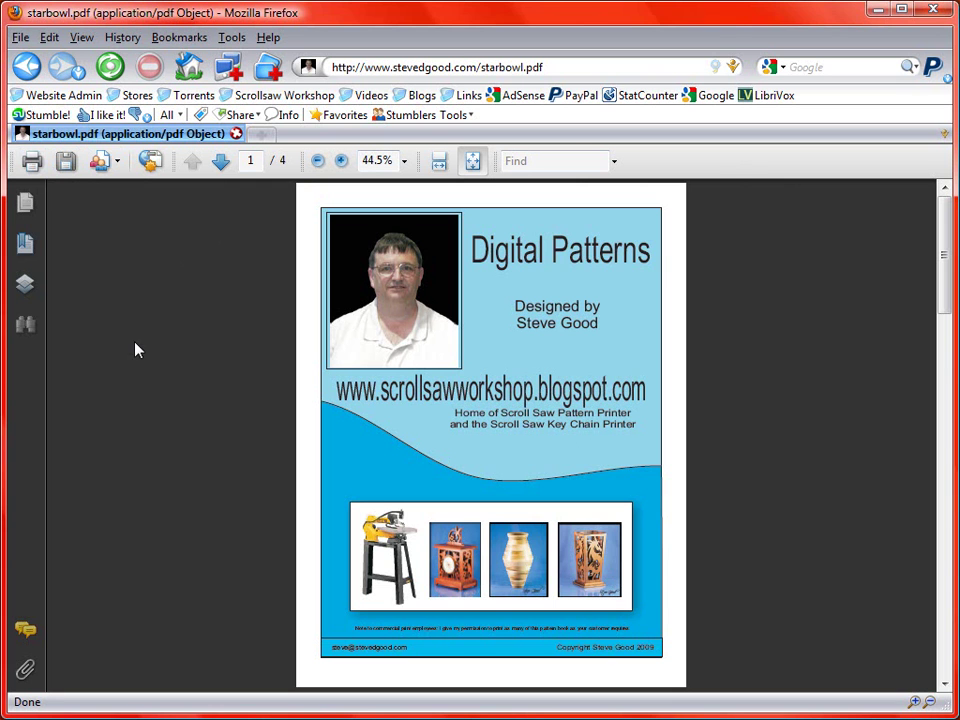
Step: Open the Print dialog for starbowl.pdf and set Page Scaling to None
click(33, 163)
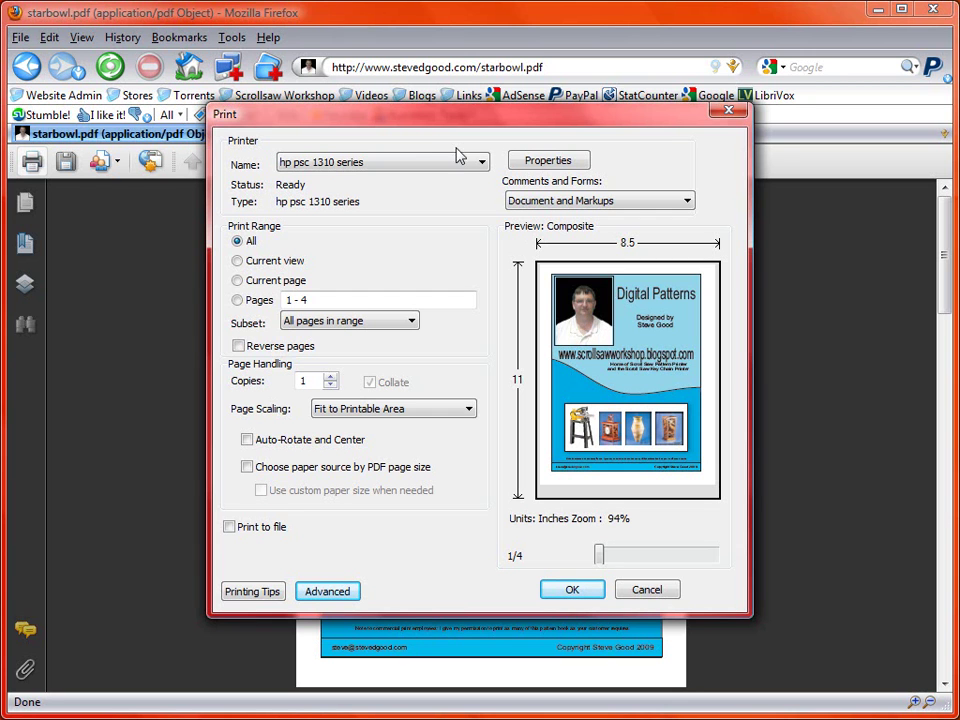
drag(441, 118, 469, 168)
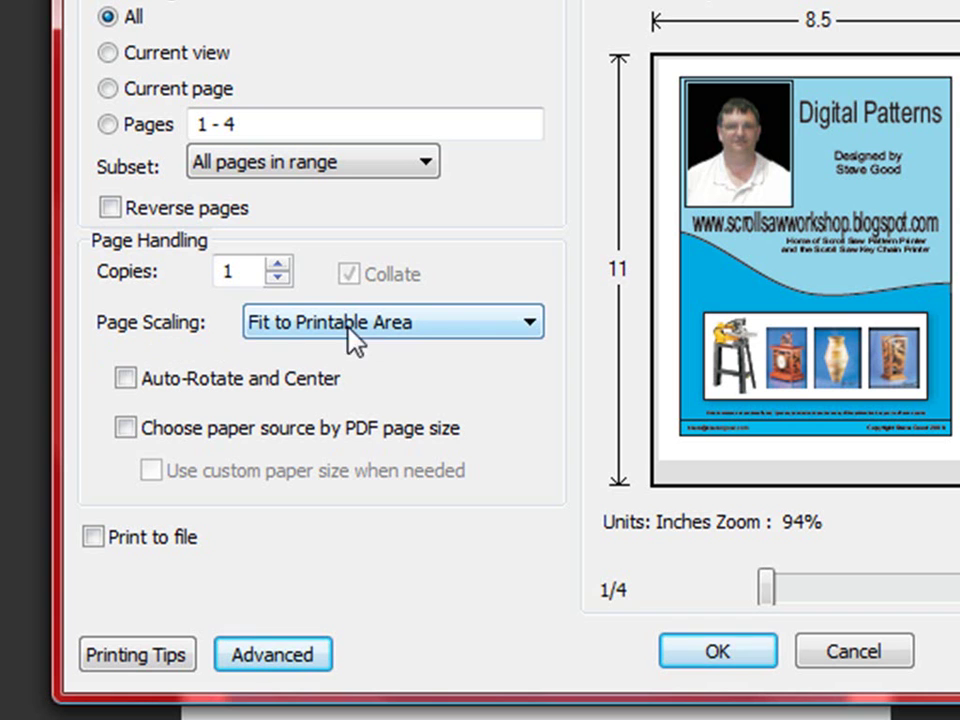
click(530, 323)
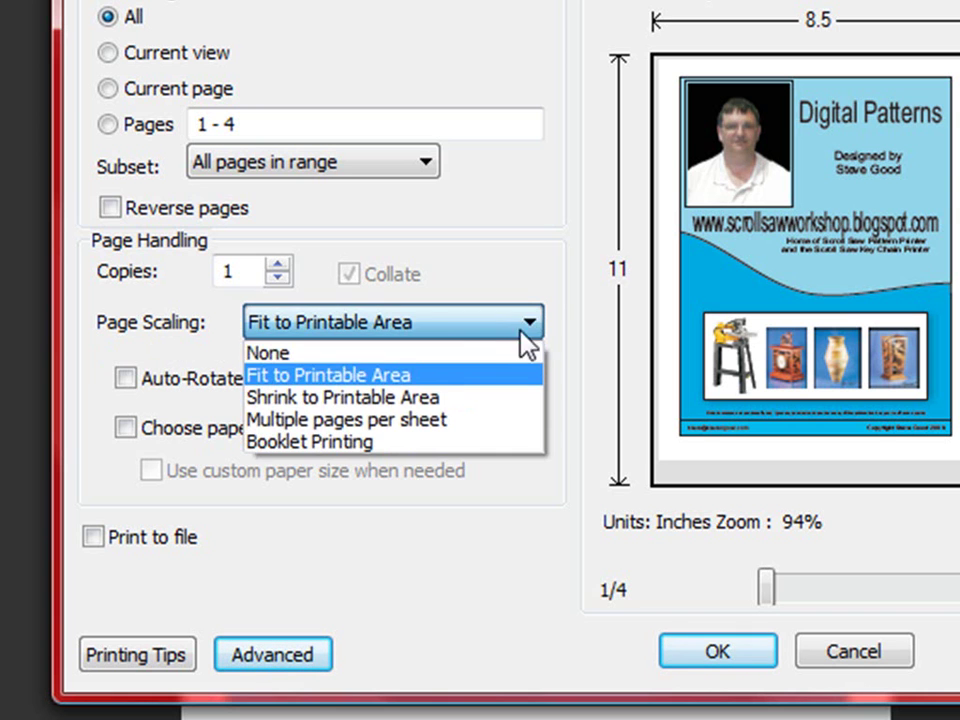
click(312, 353)
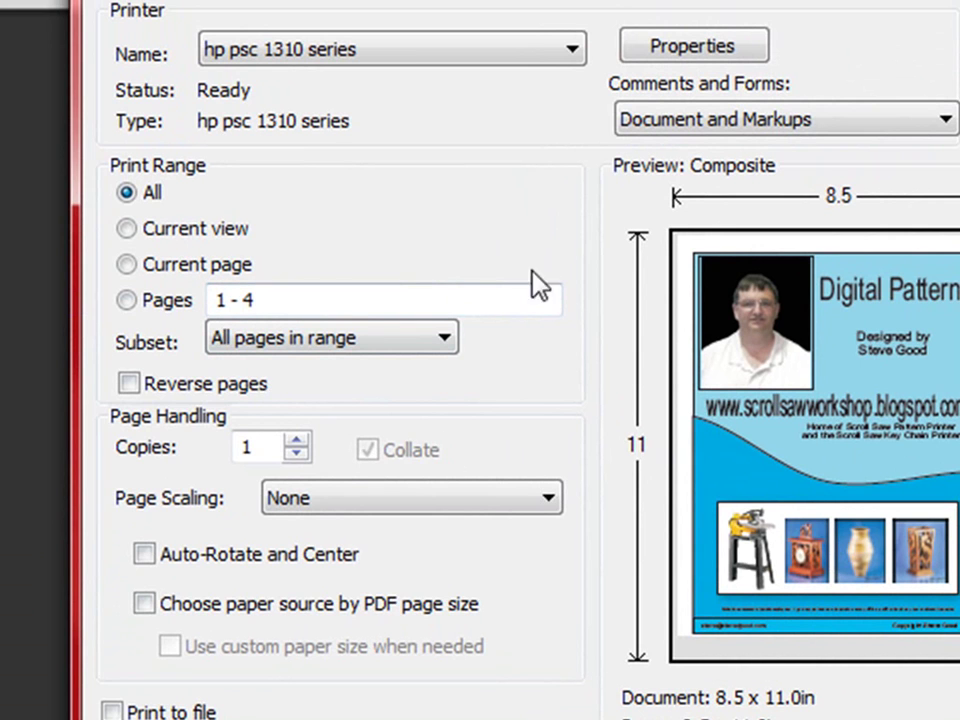
Step: Restrict the print job to the page range 3-6
click(126, 228)
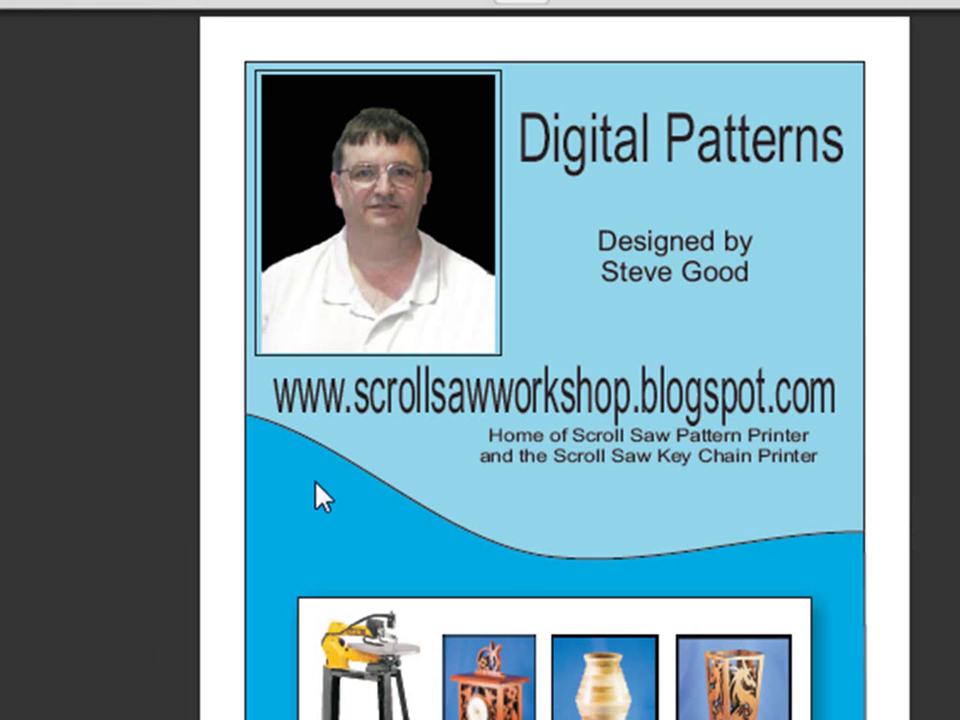
scroll(349, 522, down, 3)
scroll(361, 518, down, 5)
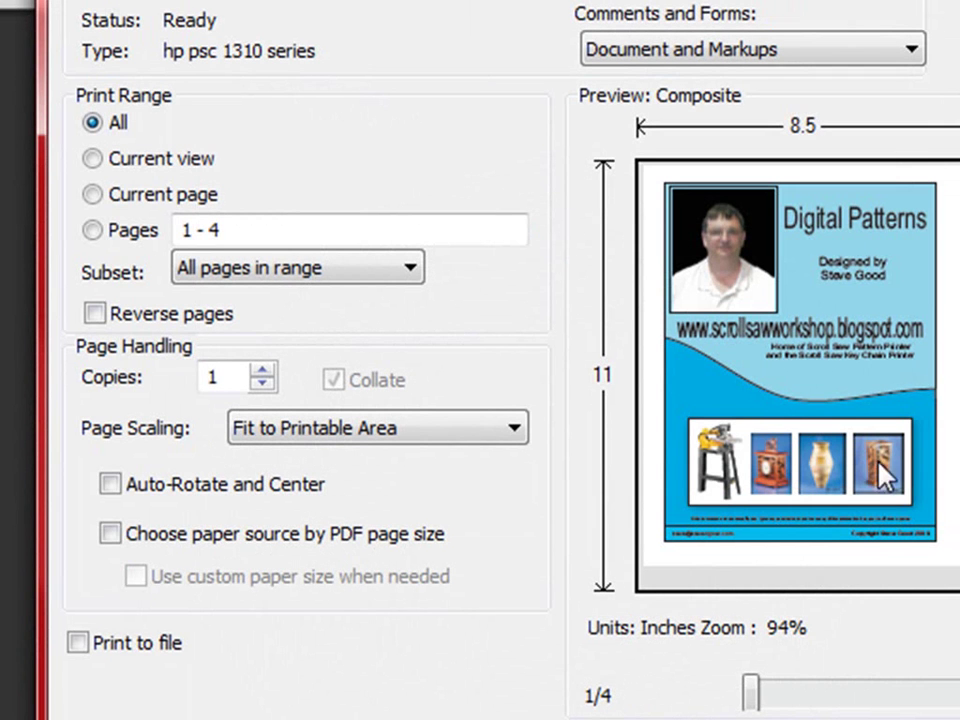
click(92, 194)
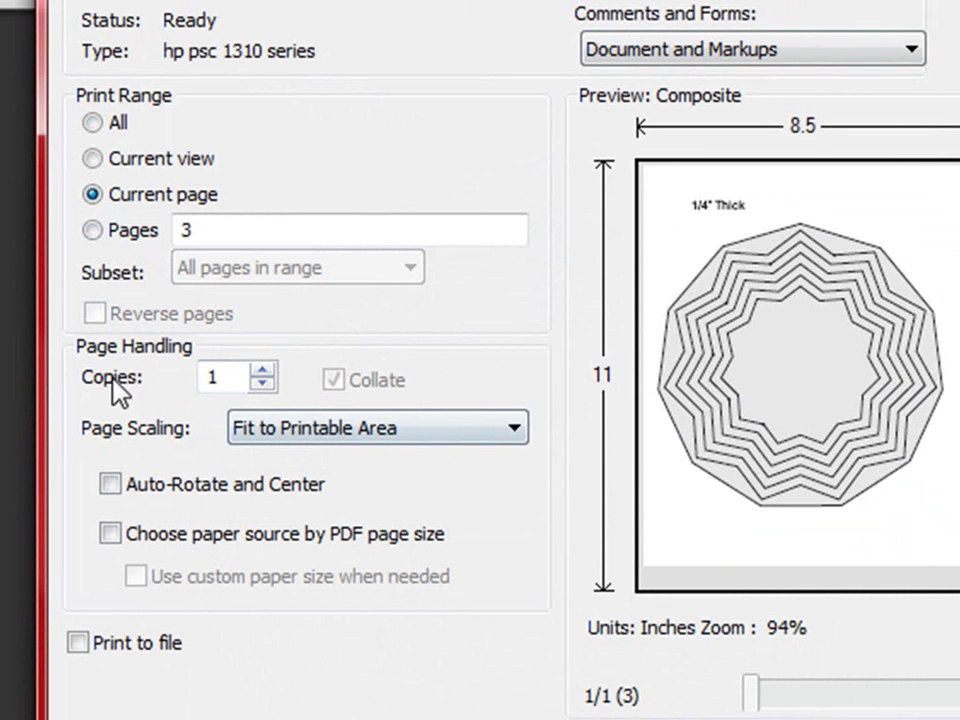
click(95, 232)
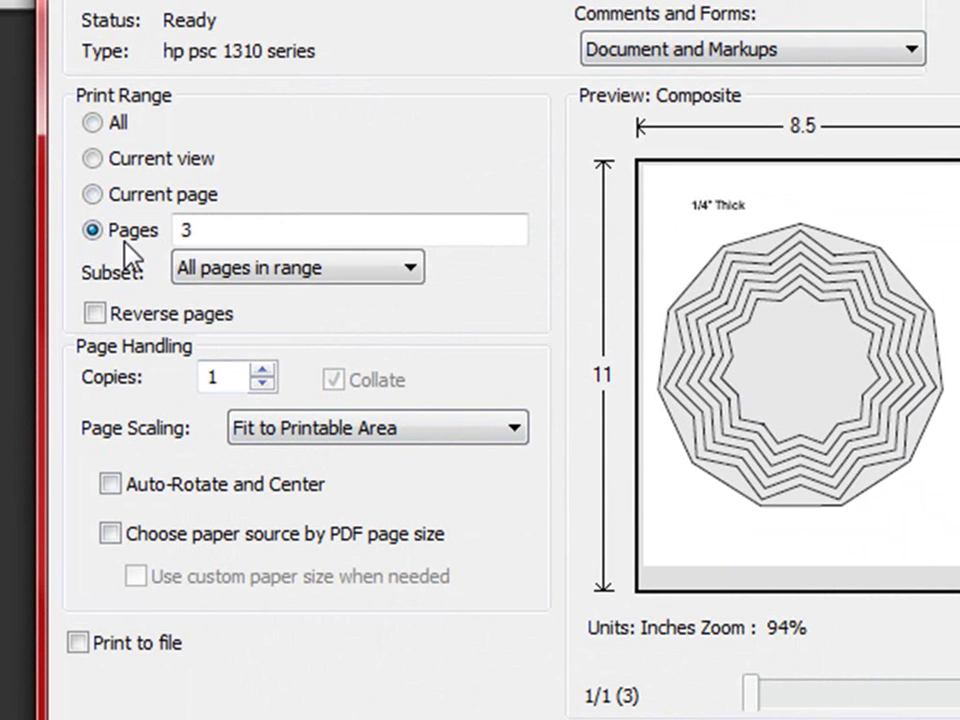
click(179, 230)
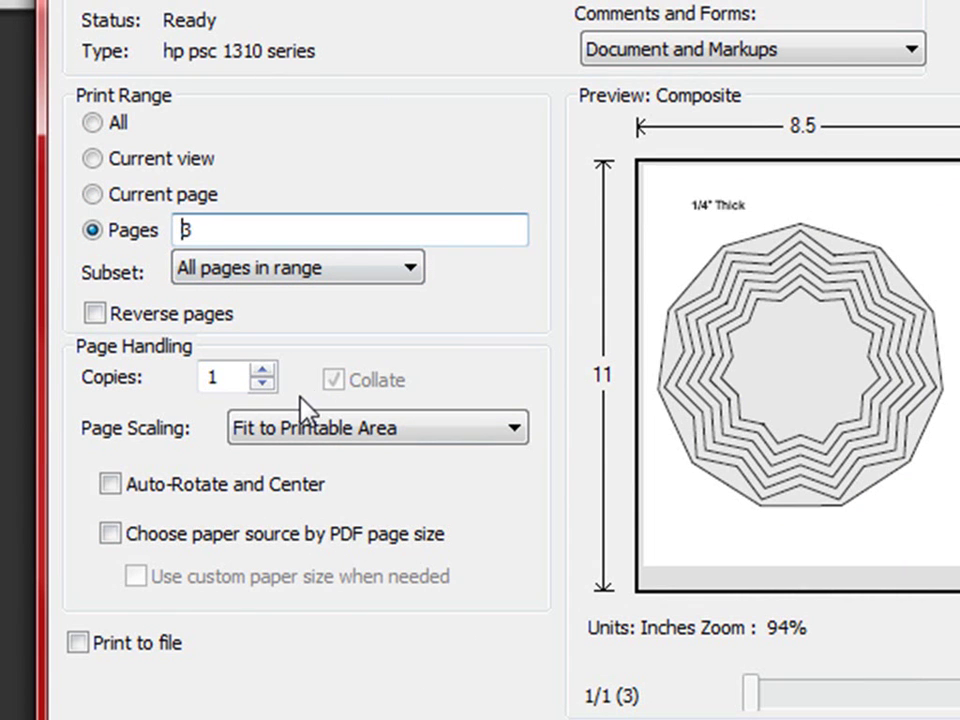
text(3)
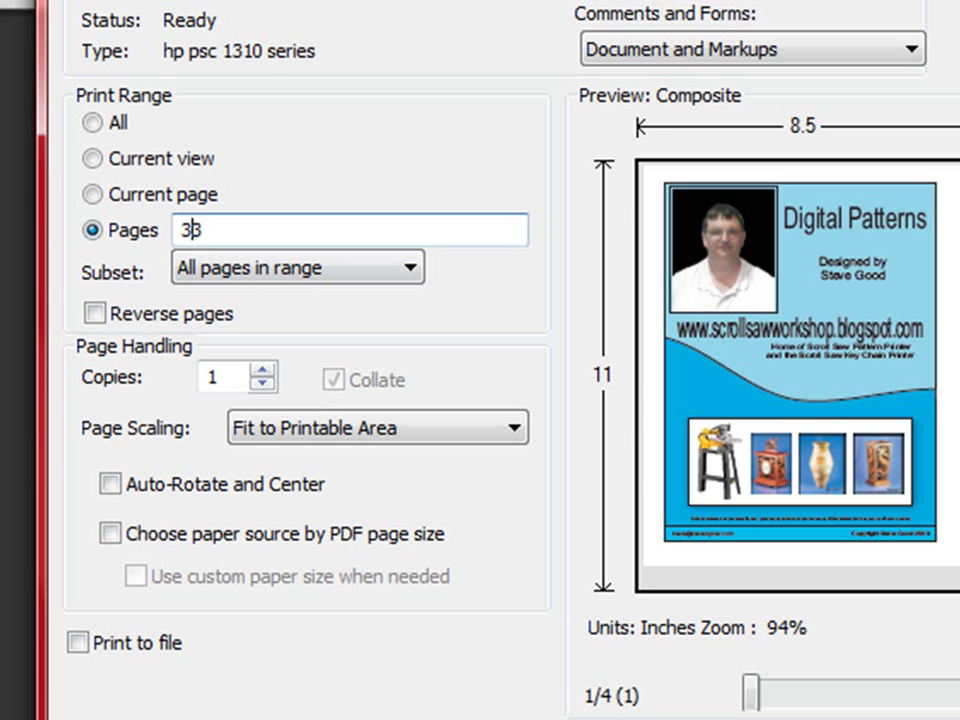
text(-)
key(Delete)
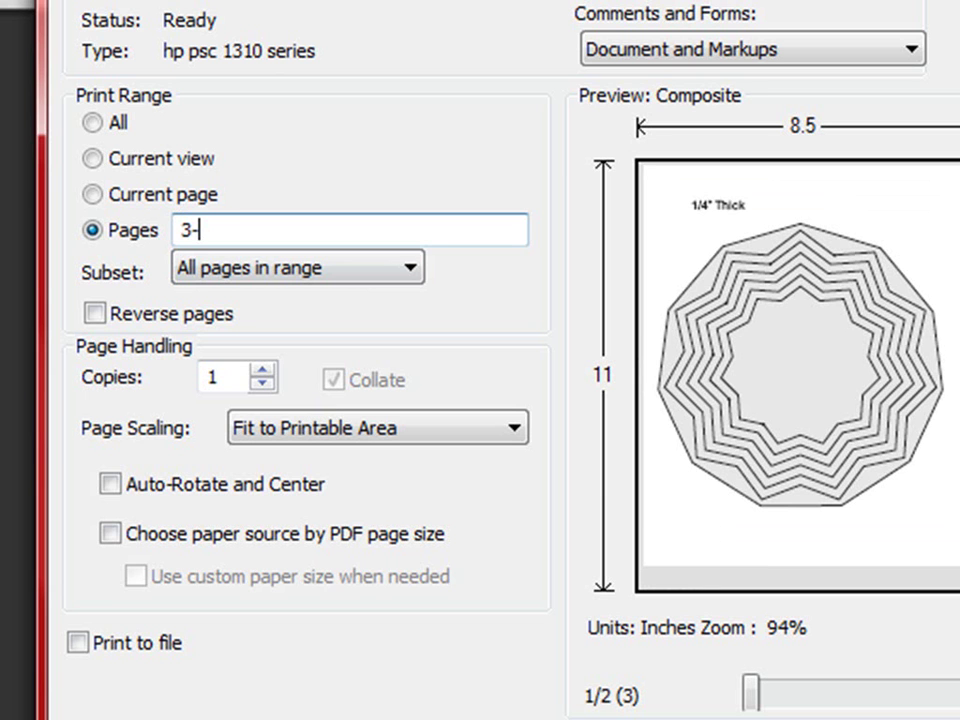
text(6)
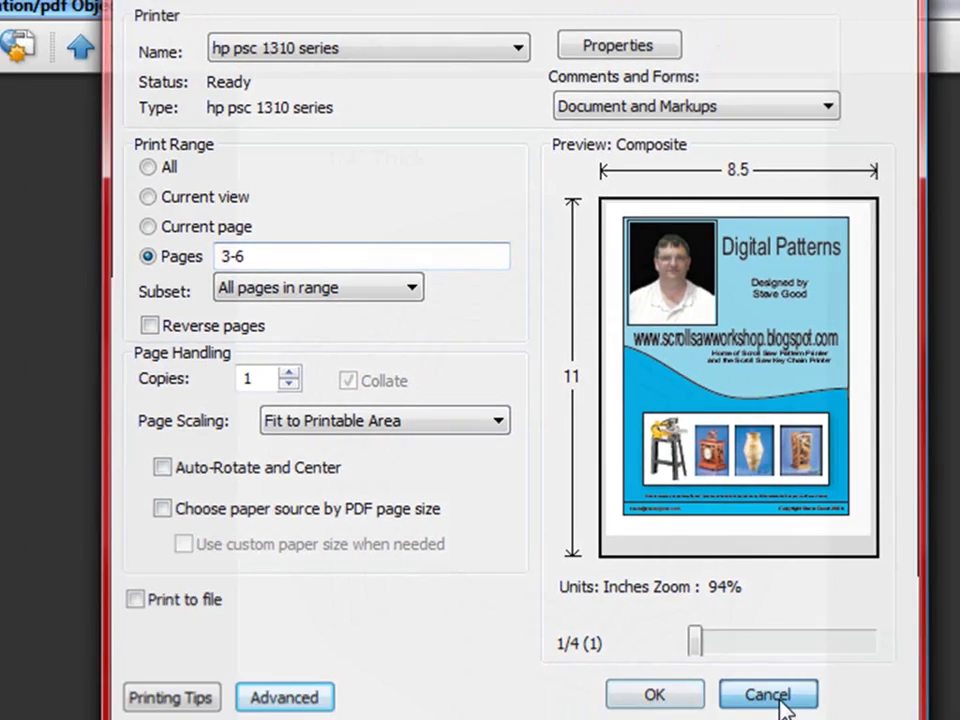
Step: Cancel printing, go back to the blog and reload starbowl.pdf via FREE Download
click(782, 703)
click(26, 68)
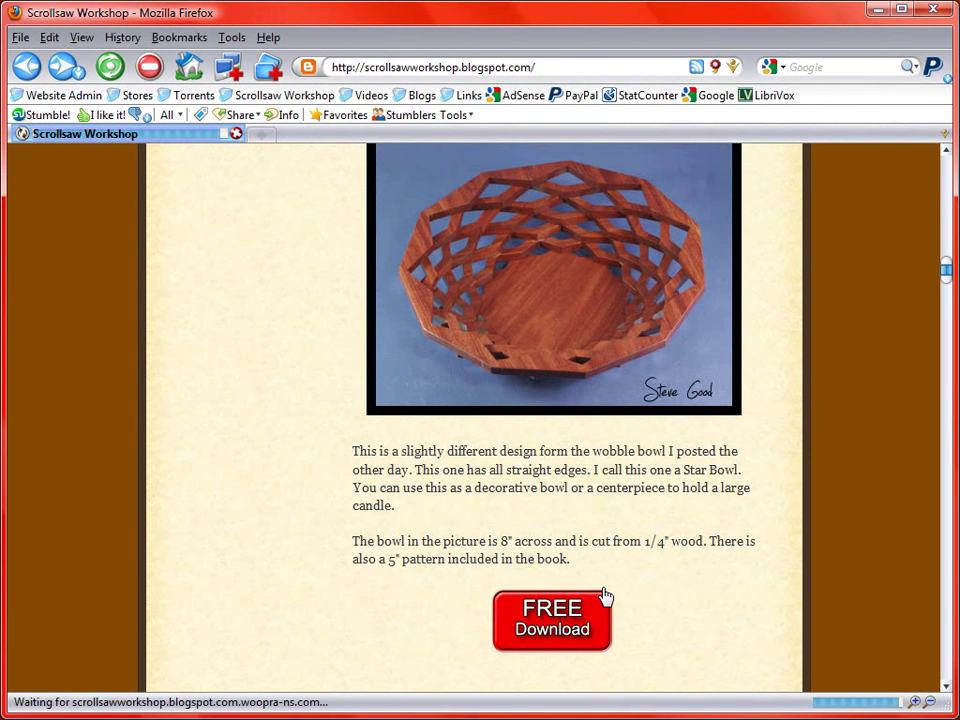
click(553, 633)
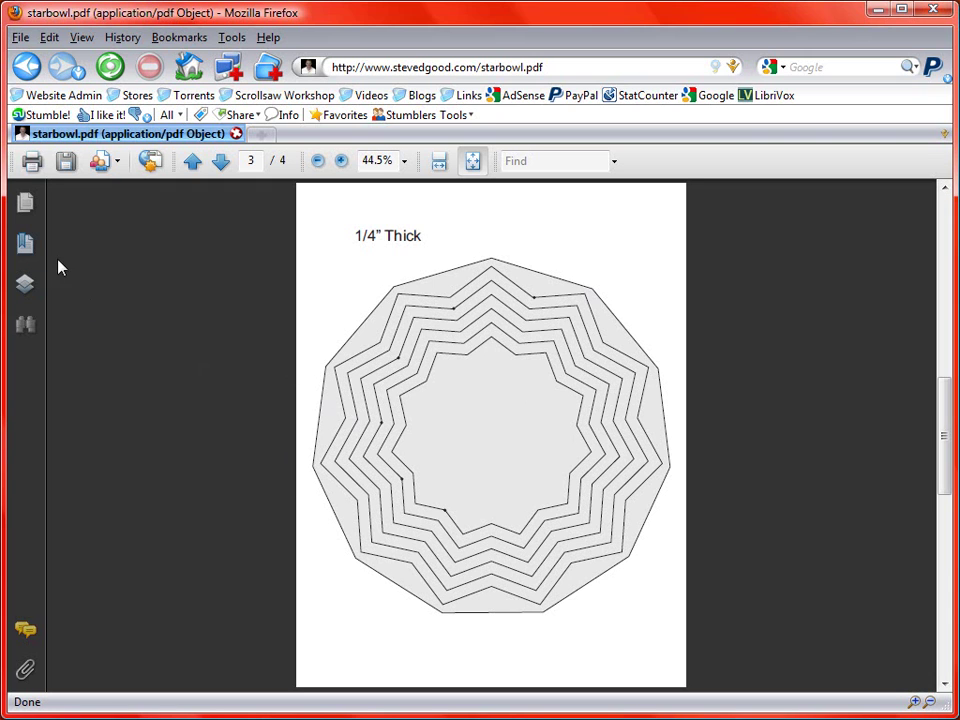
Step: Start saving a copy of starbowl.pdf and navigate up from the Test folder to the Desktop
click(65, 162)
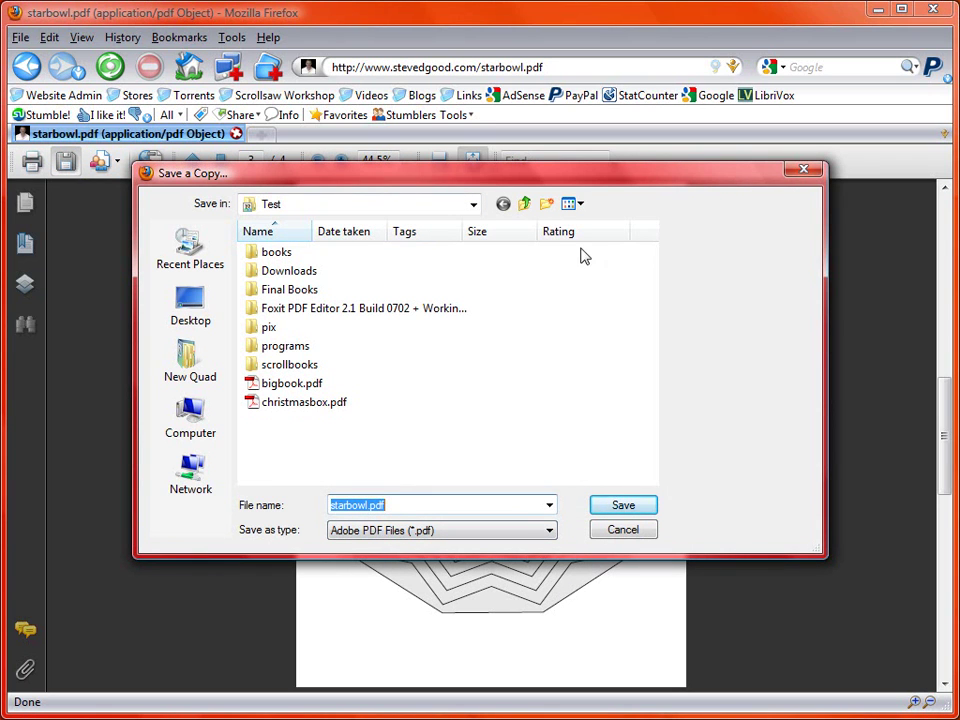
drag(504, 180, 517, 202)
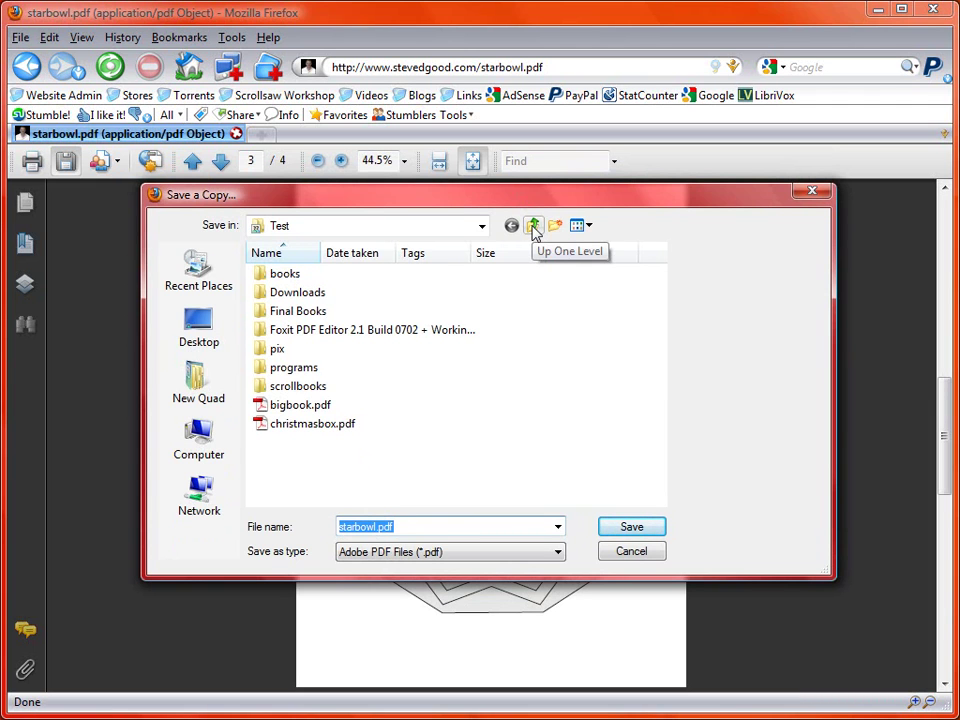
click(533, 227)
click(534, 227)
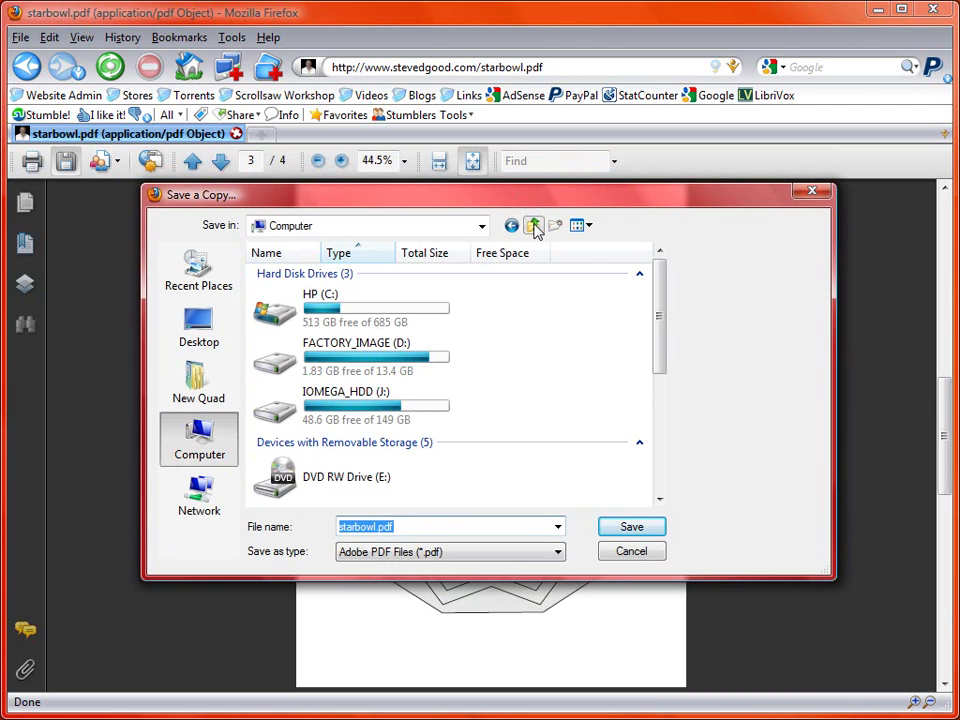
click(534, 227)
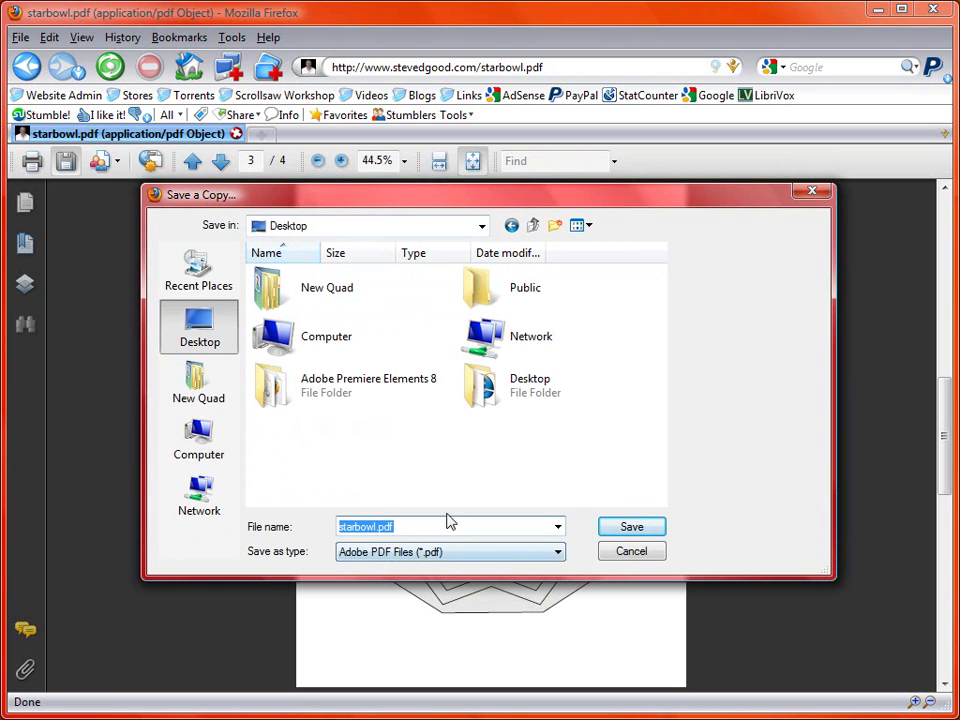
Step: Look at the New > Folder option, then cancel without saving a copy
right_click(394, 441)
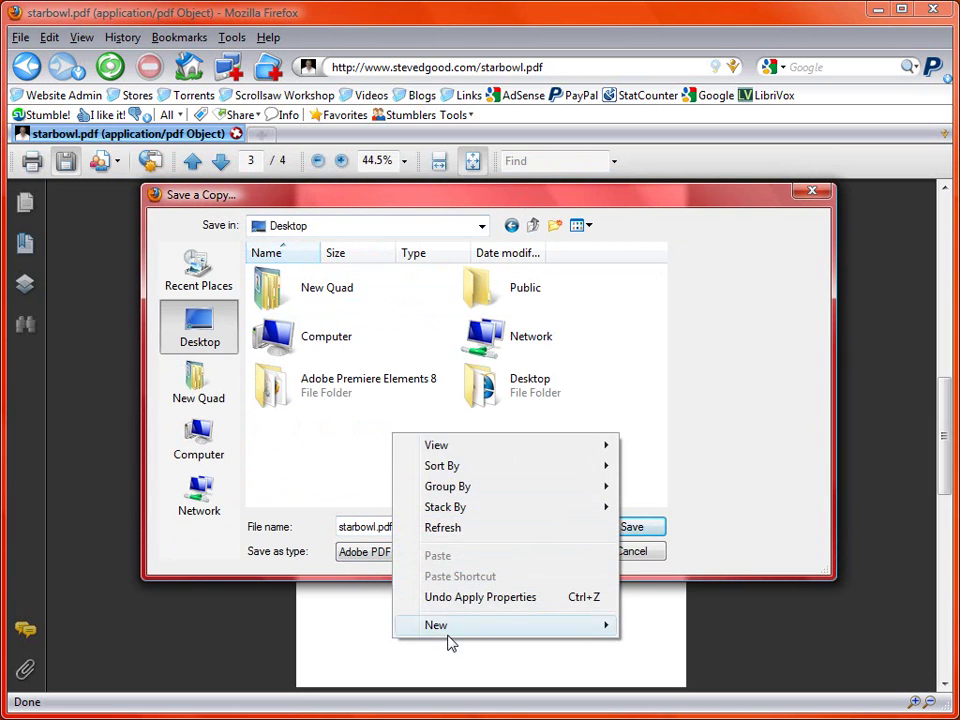
mouse_move(520, 635)
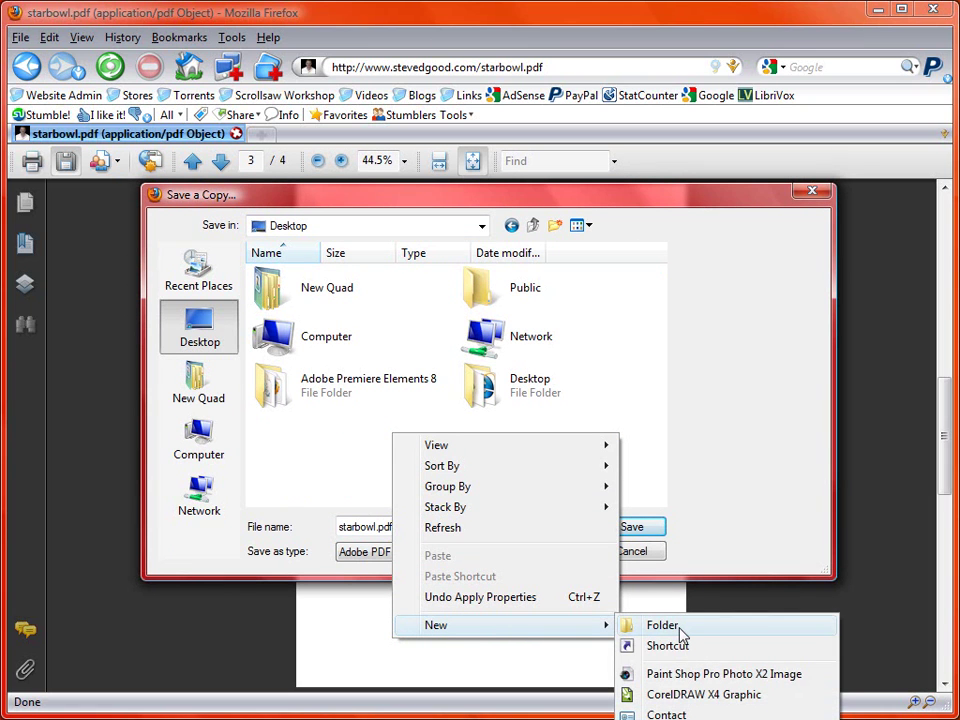
click(755, 433)
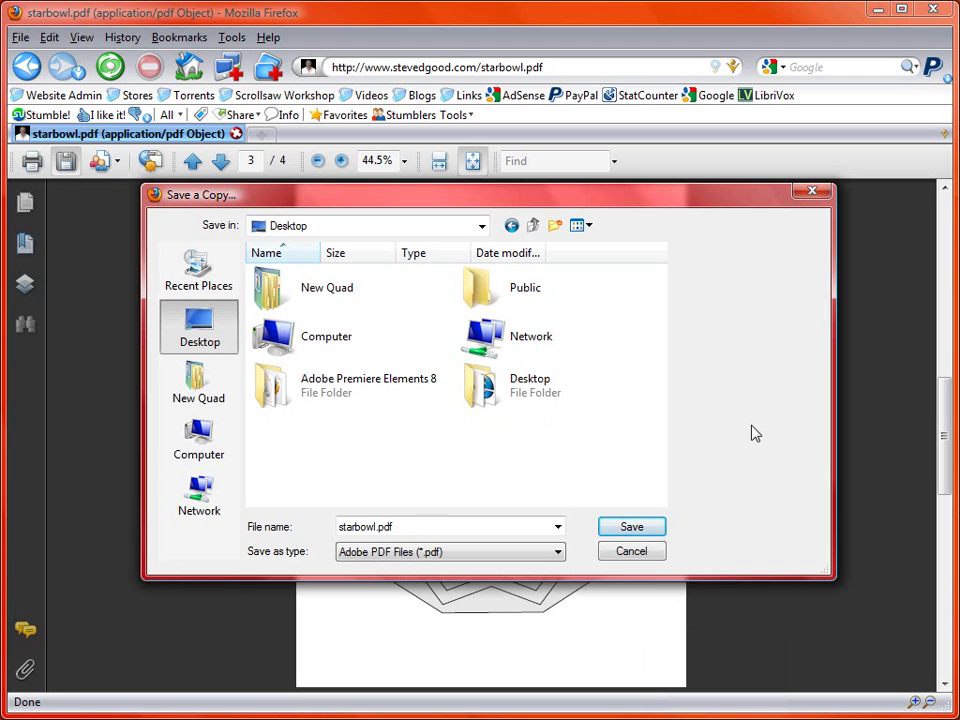
click(640, 557)
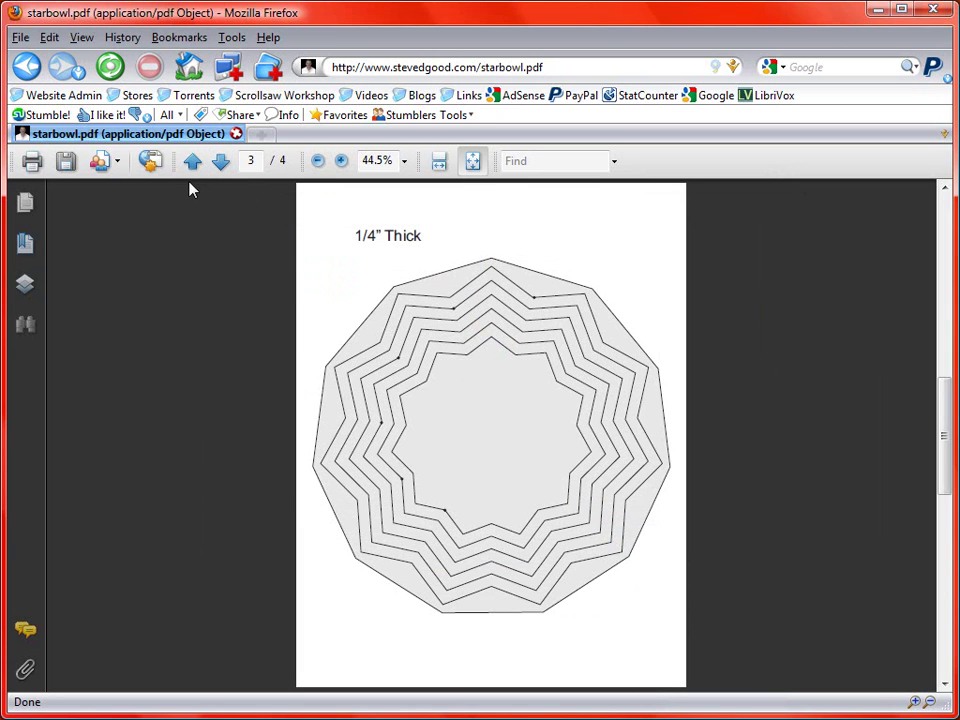
Step: Return to the Scrollsaw Workshop blog and scroll to the Free Pattern Catalog
click(28, 67)
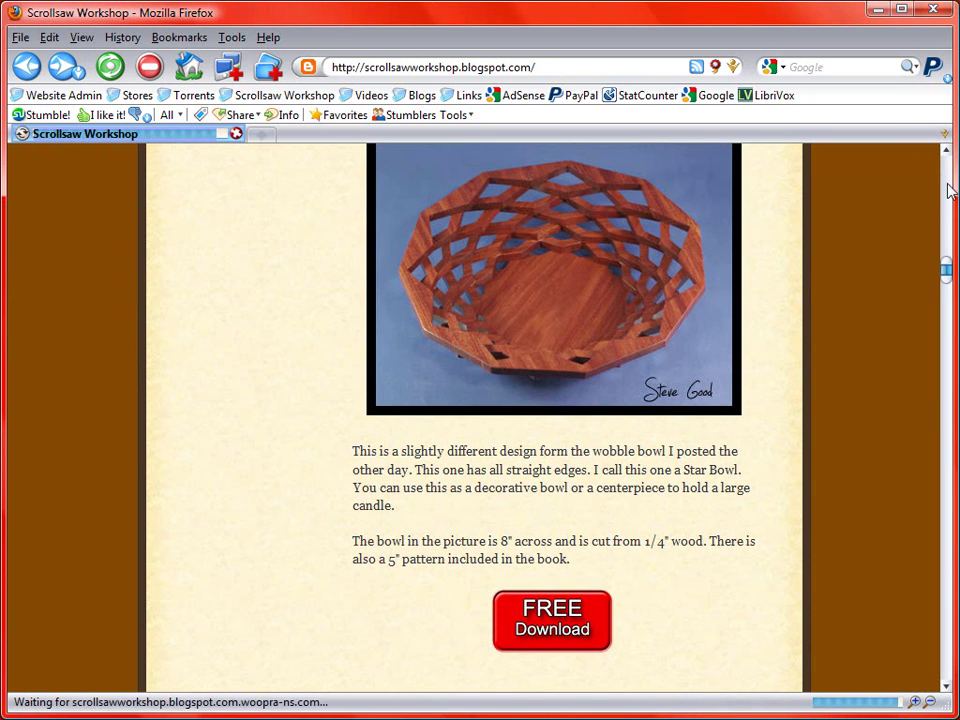
drag(944, 270, 946, 165)
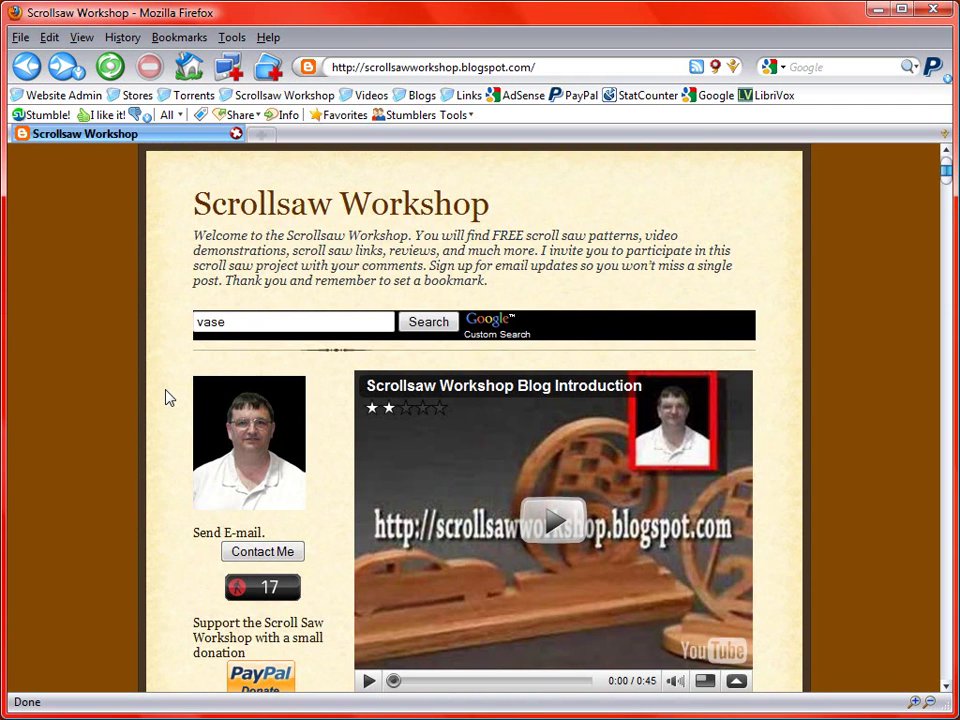
scroll(112, 385, down, 8)
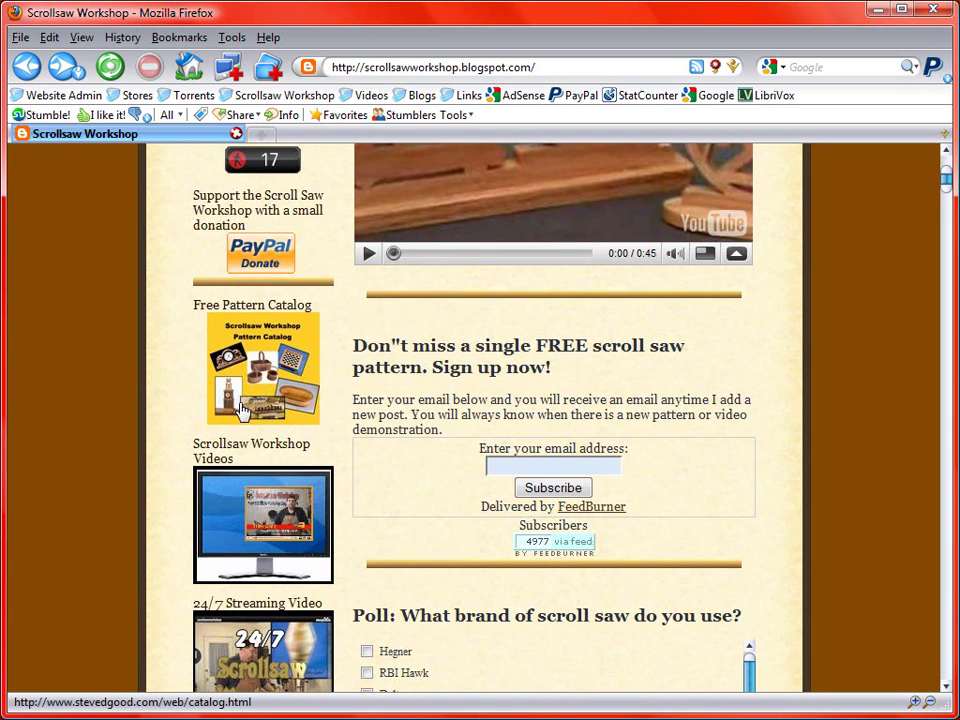
scroll(240, 410, up, 3)
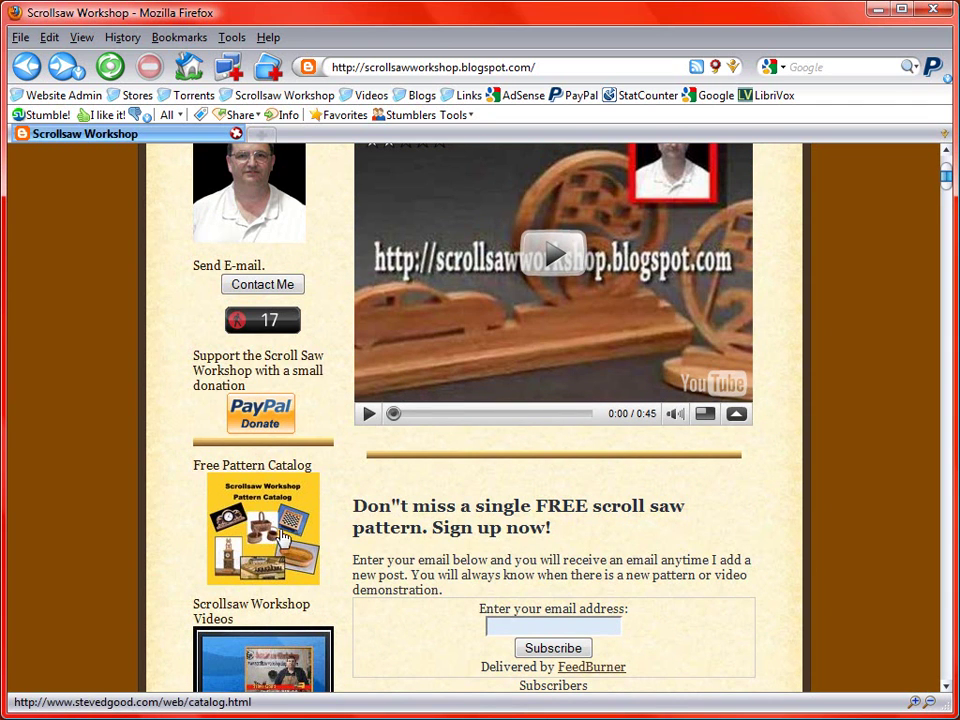
scroll(467, 546, up, 3)
scroll(410, 290, down, 1)
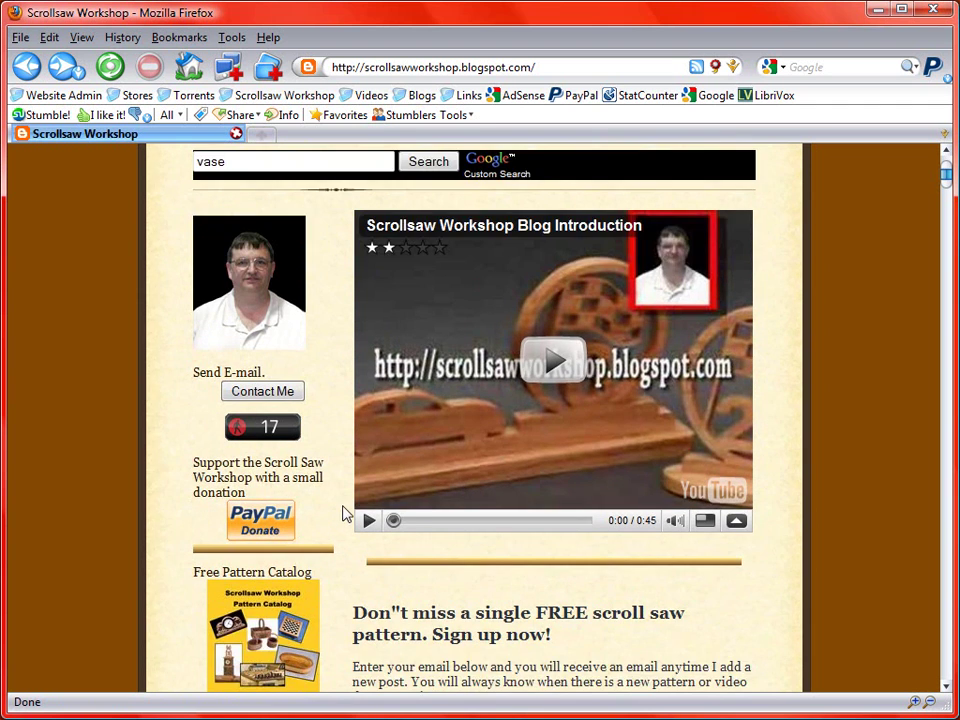
scroll(330, 505, down, 3)
Step: Open the Free Pattern Catalog in a new tab and browse the chess set, clock set and vase patterns
click(268, 464)
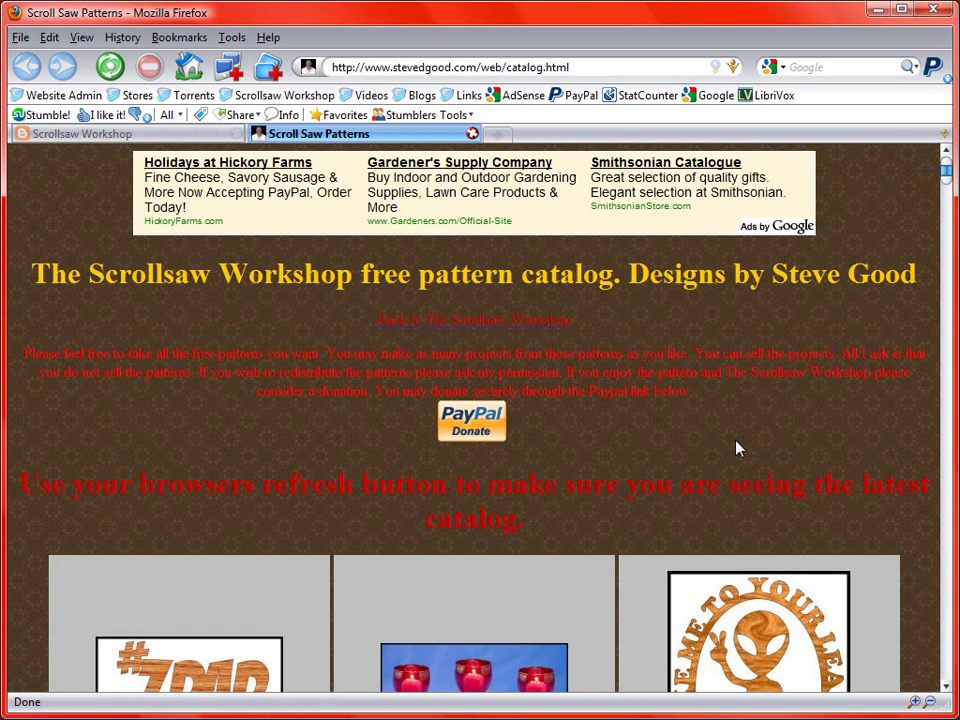
scroll(739, 446, down, 6)
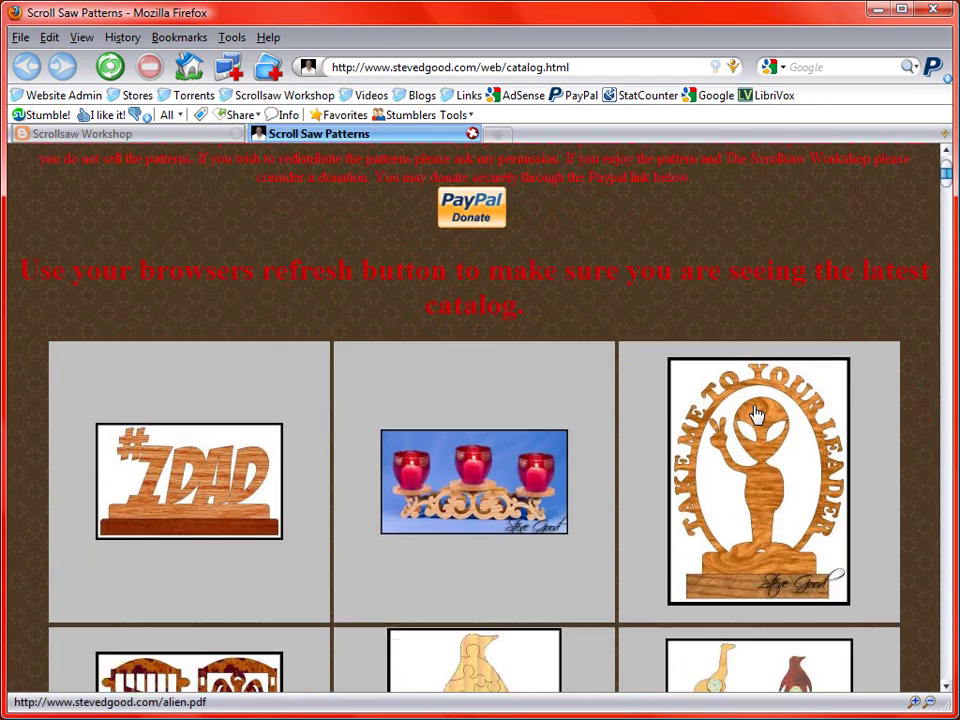
scroll(755, 415, down, 12)
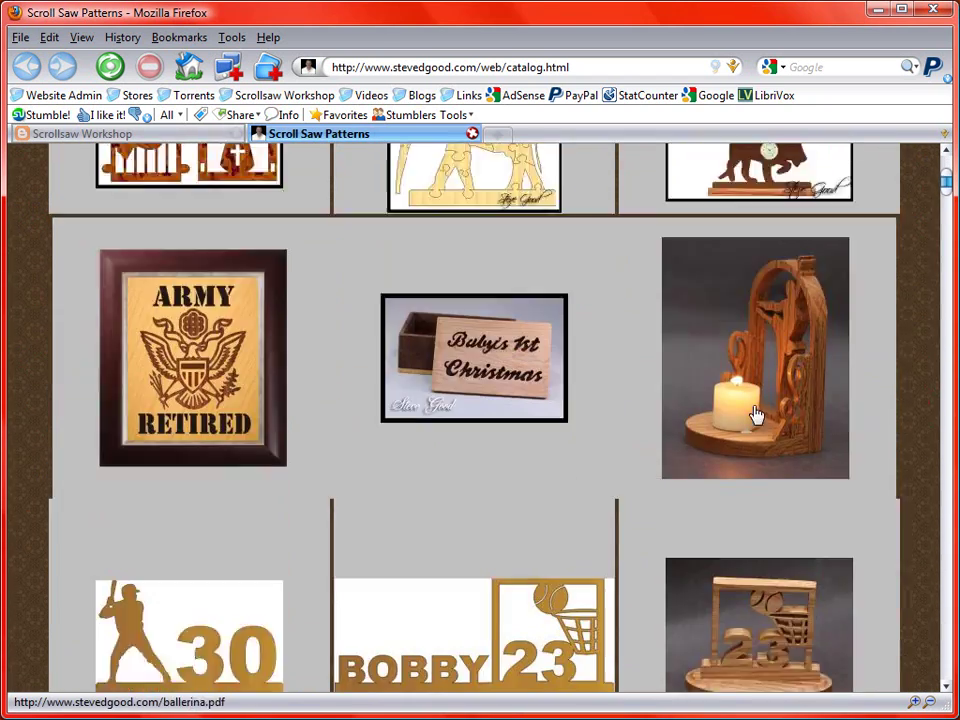
scroll(755, 415, down, 20)
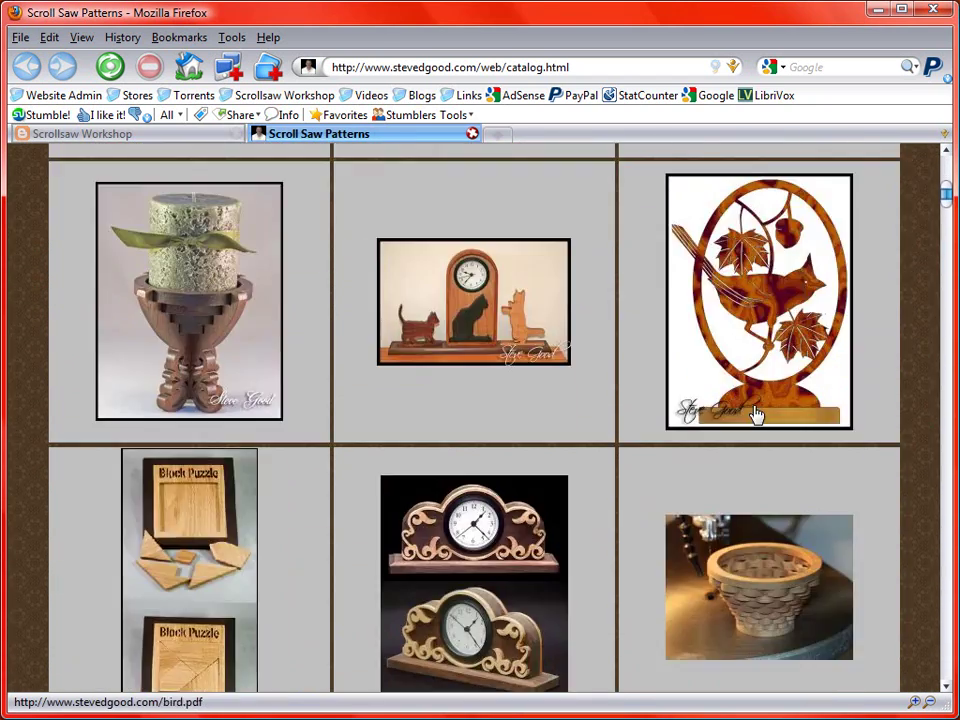
scroll(755, 415, down, 12)
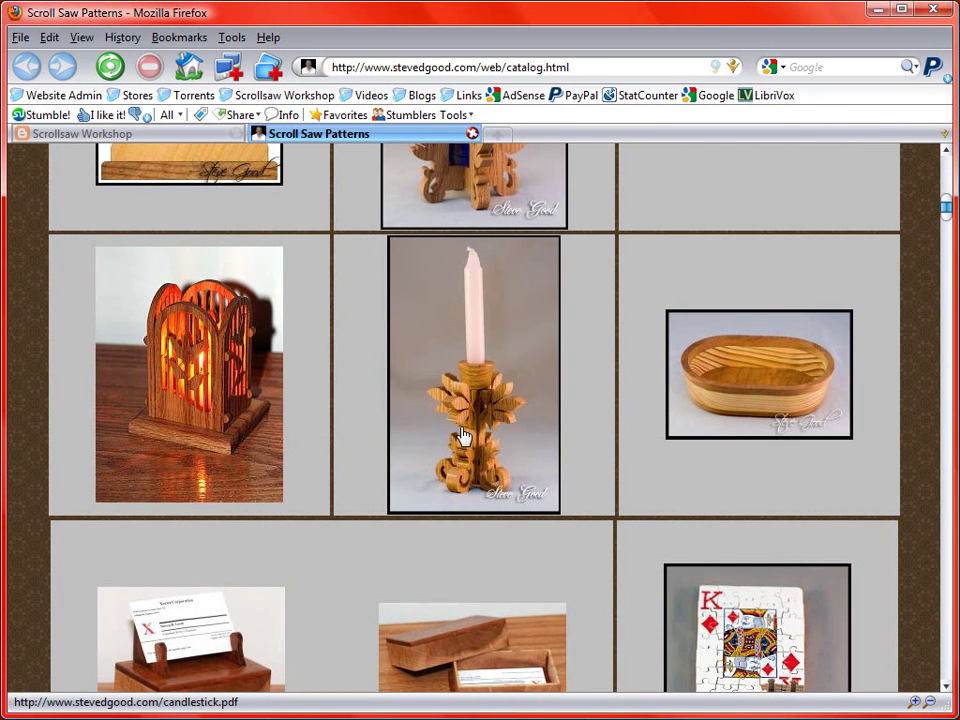
scroll(462, 435, down, 20)
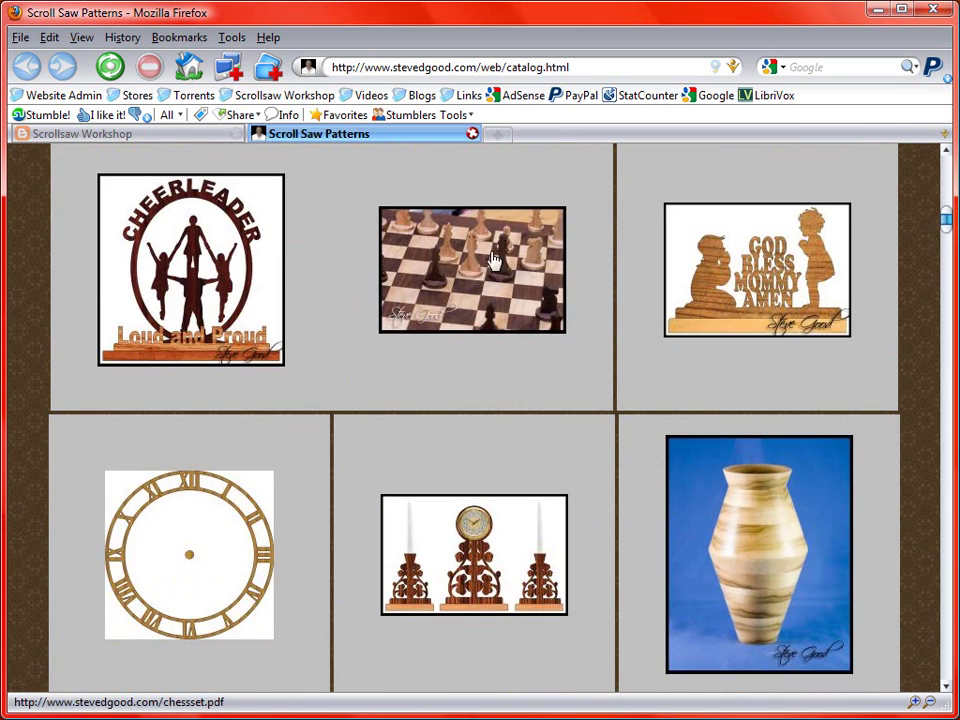
Step: Close the Scroll Saw Patterns tab and scroll the blog to the Videos section
click(472, 134)
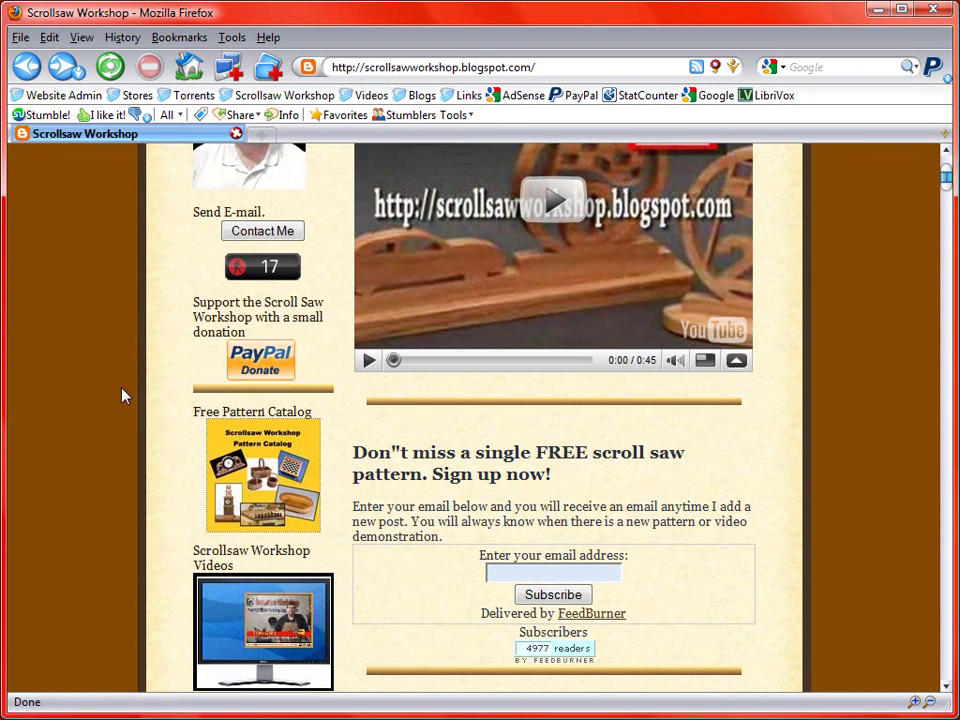
scroll(118, 398, up, 5)
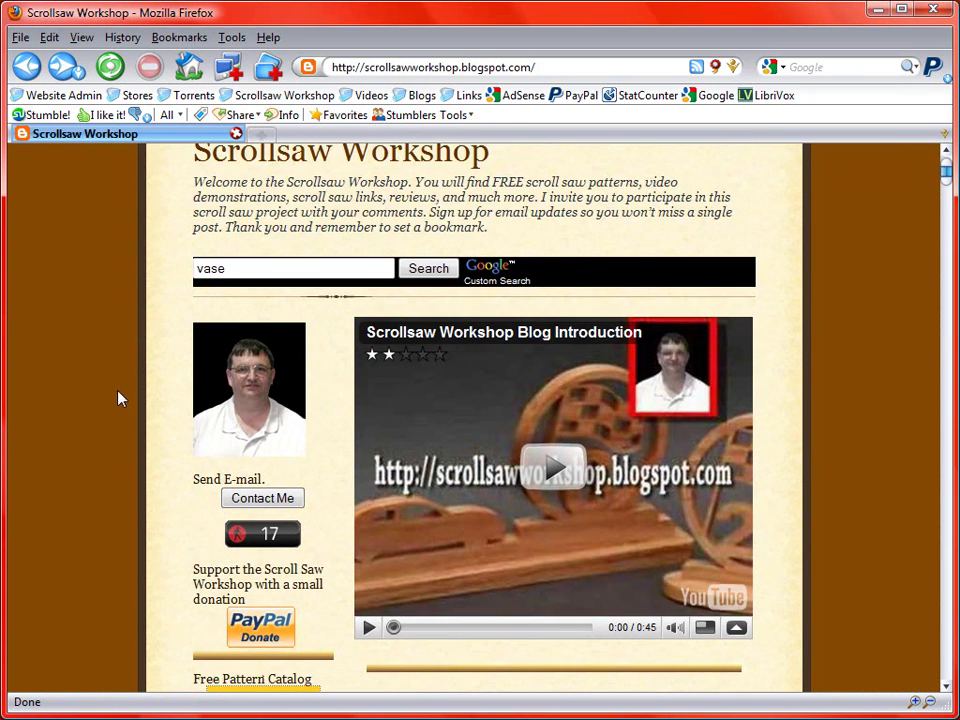
scroll(118, 398, down, 9)
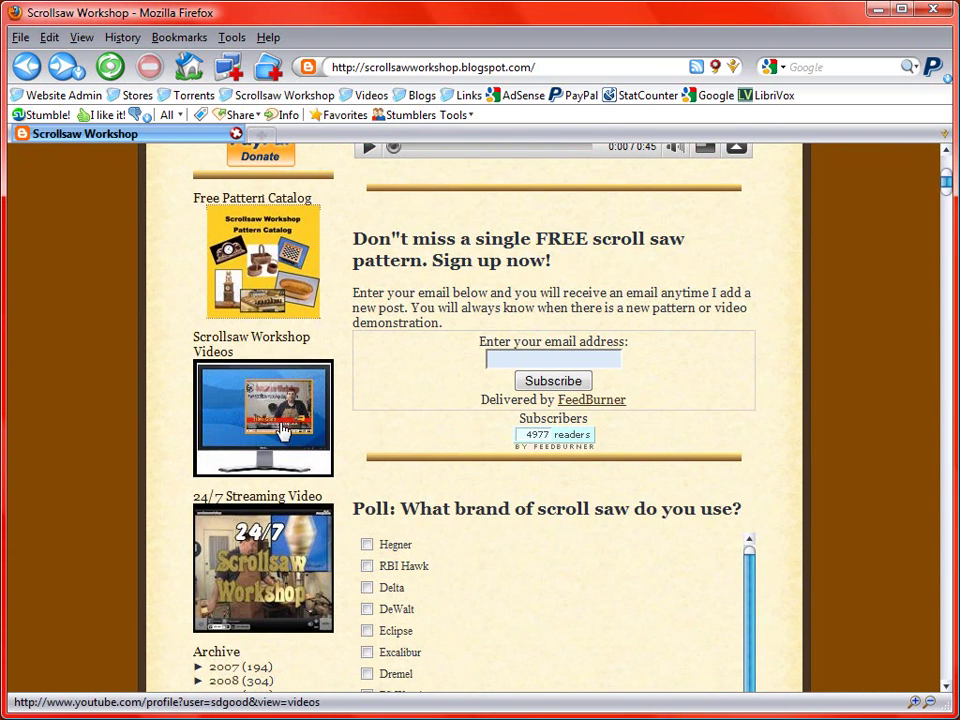
Step: Open sdgood's YouTube channel from the Videos thumbnail and scroll through its older uploads
click(280, 430)
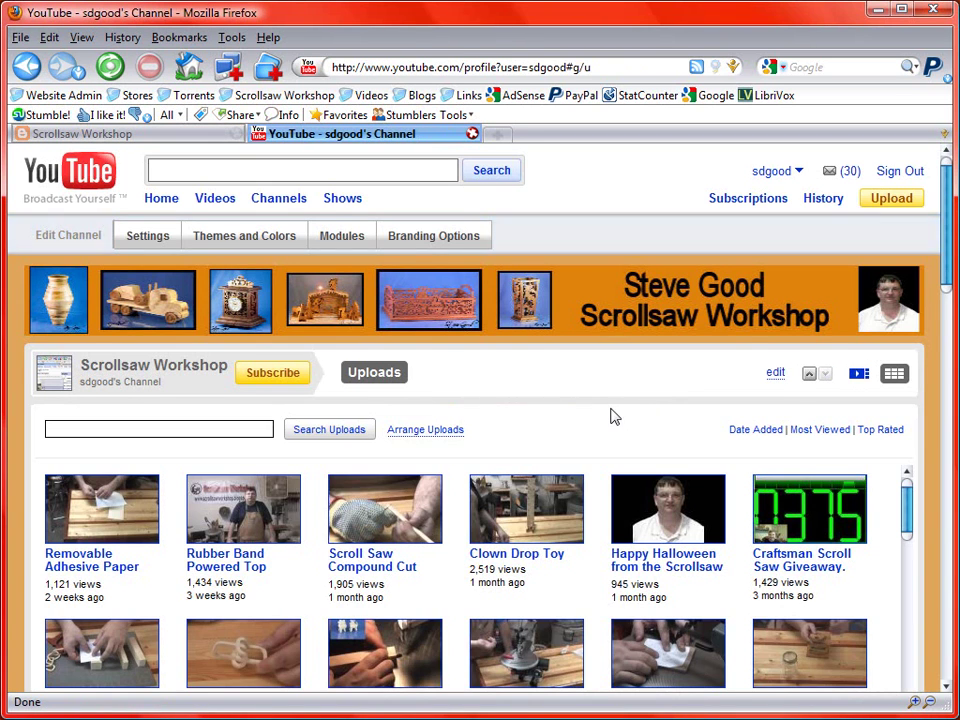
scroll(611, 415, down, 5)
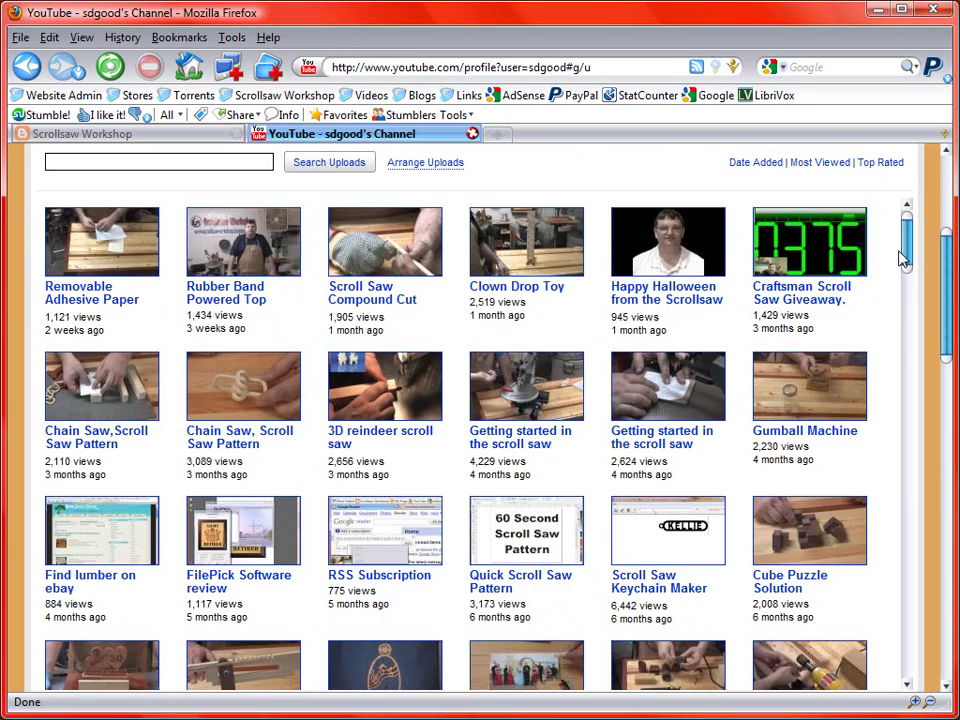
mouse_move(906, 255)
mouse_down()
mouse_move(909, 339)
mouse_move(927, 402)
mouse_move(898, 422)
mouse_move(907, 456)
mouse_up()
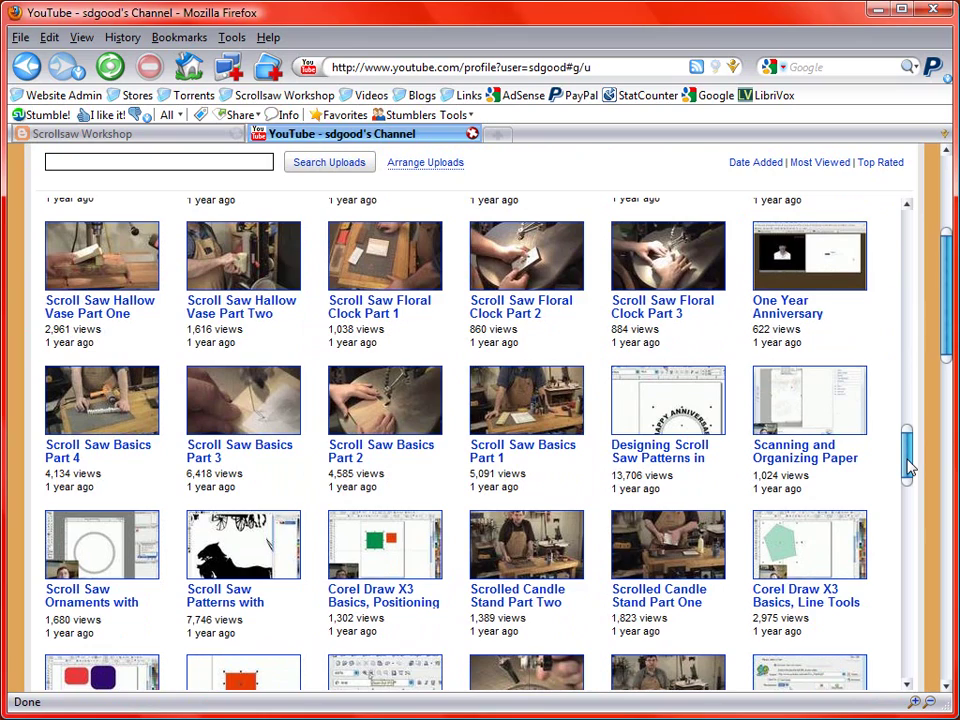
drag(908, 465, 918, 222)
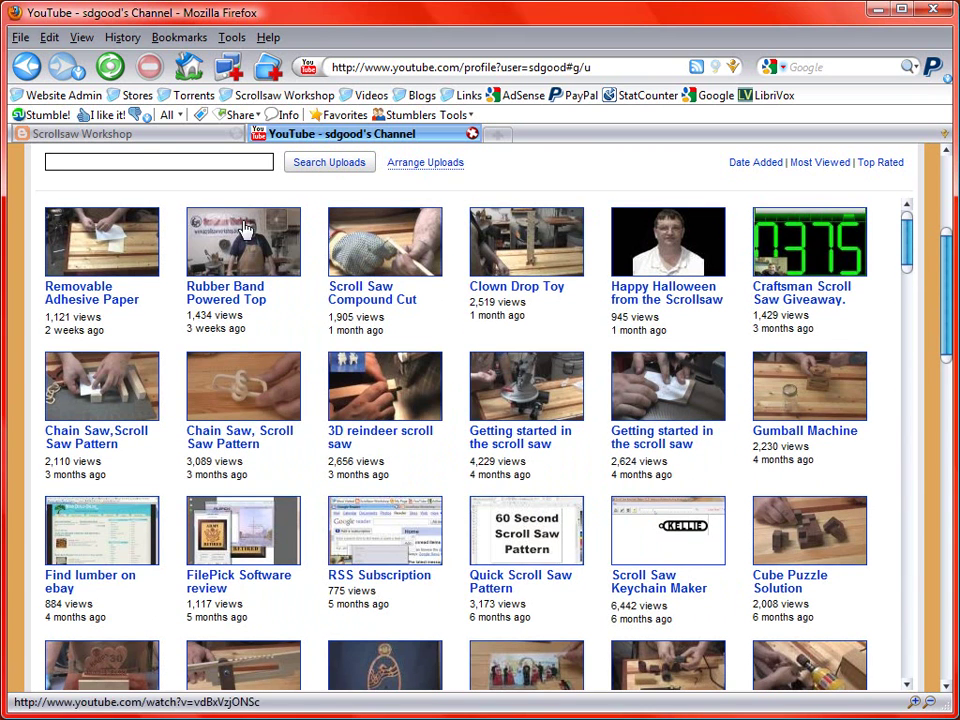
Step: Close the YouTube channel tab and scroll the blog back up to its title and search box
click(472, 135)
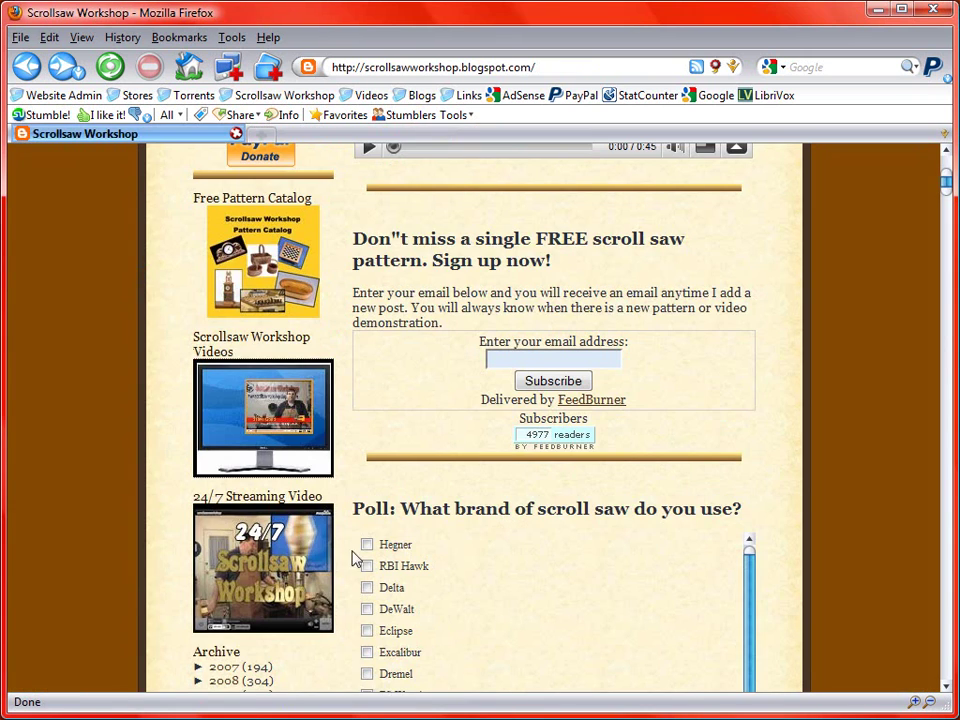
scroll(171, 540, down, 3)
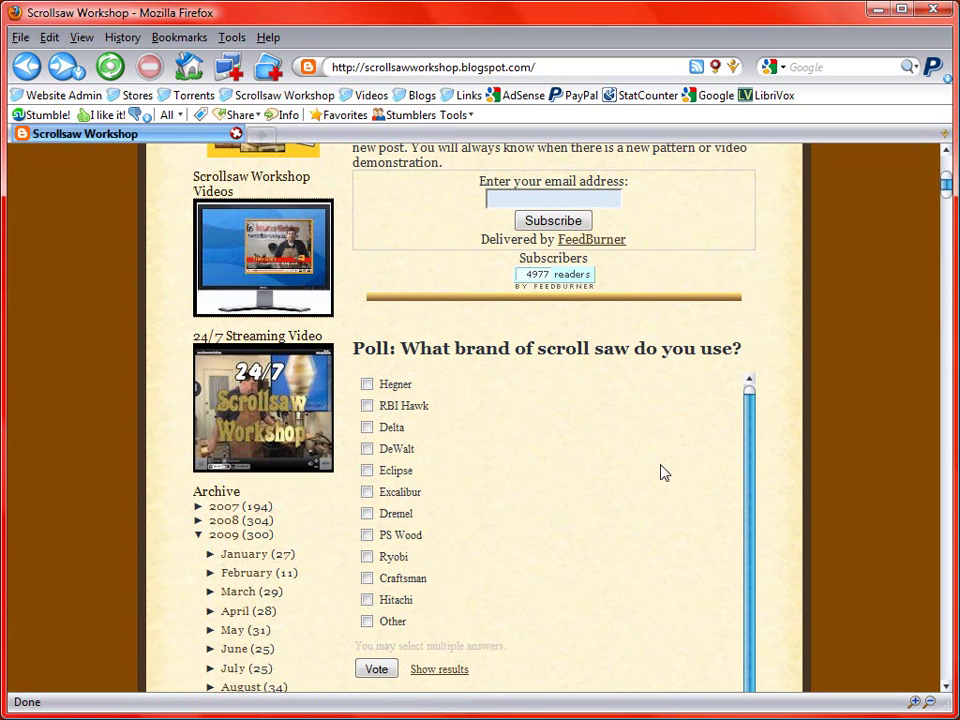
scroll(658, 468, up, 3)
scroll(654, 468, up, 5)
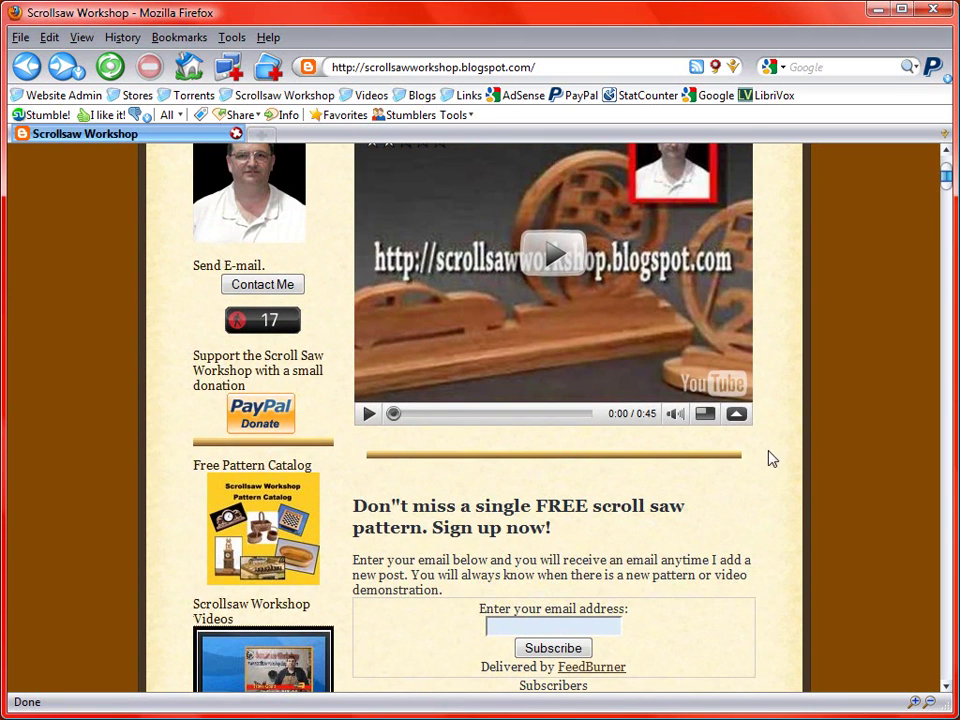
scroll(810, 474, up, 5)
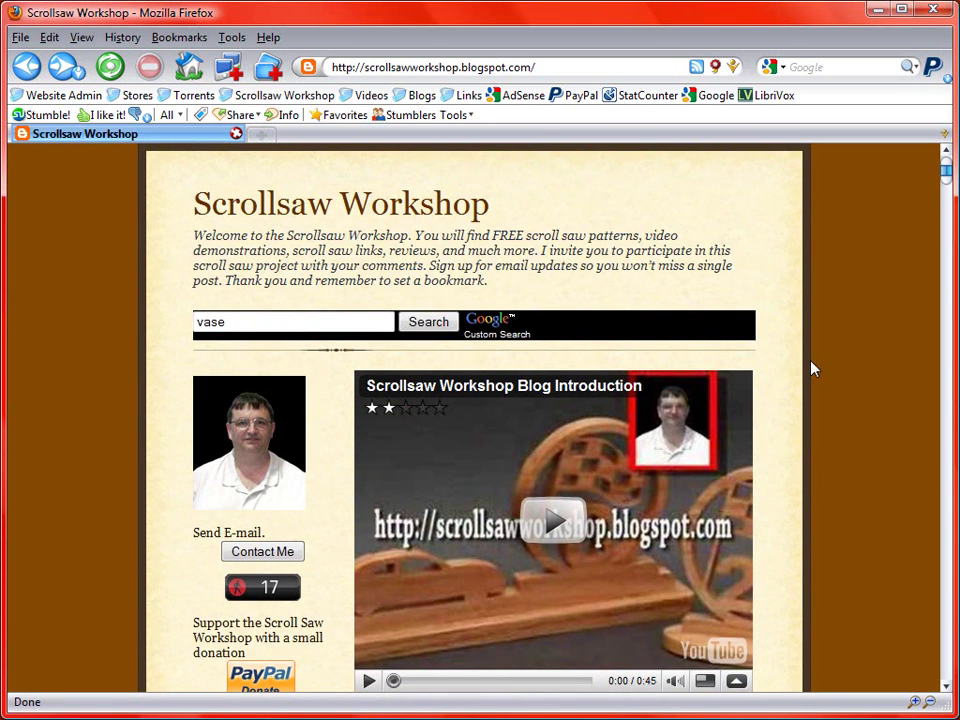
Step: Select and deselect 'vase' in the blog's search box, dismissing the past-searches list
click(227, 316)
drag(264, 324, 154, 329)
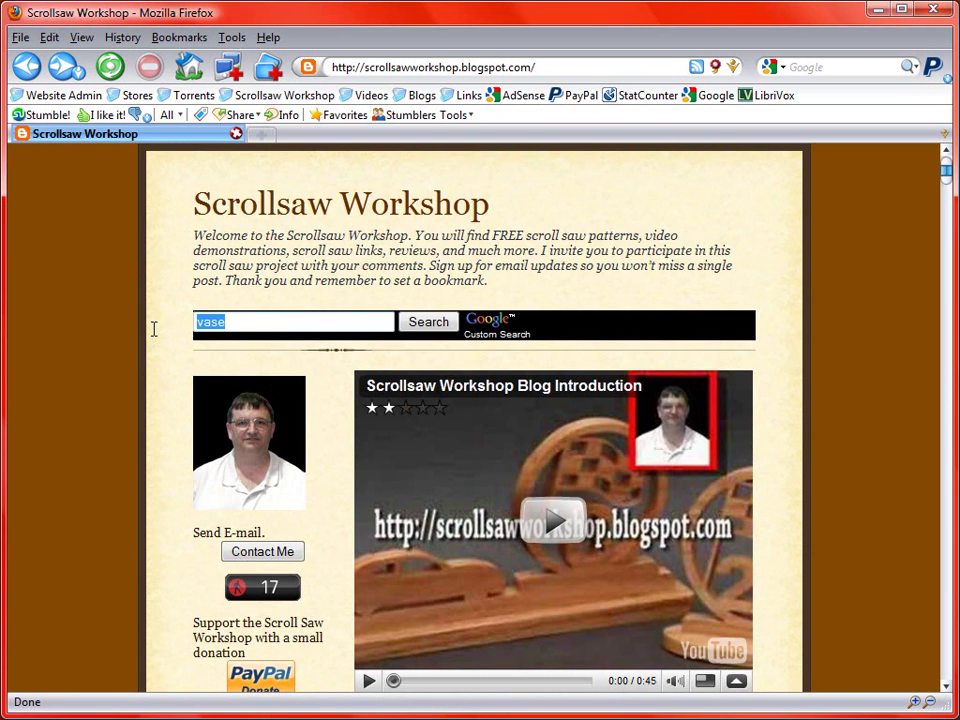
click(351, 316)
click(319, 300)
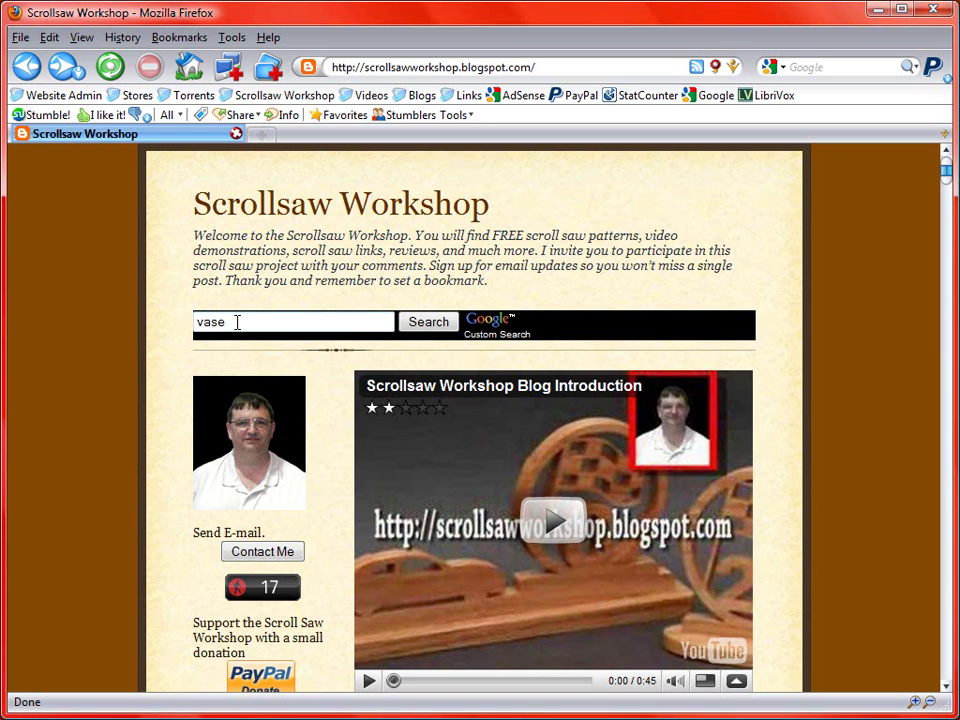
scroll(114, 467, down, 10)
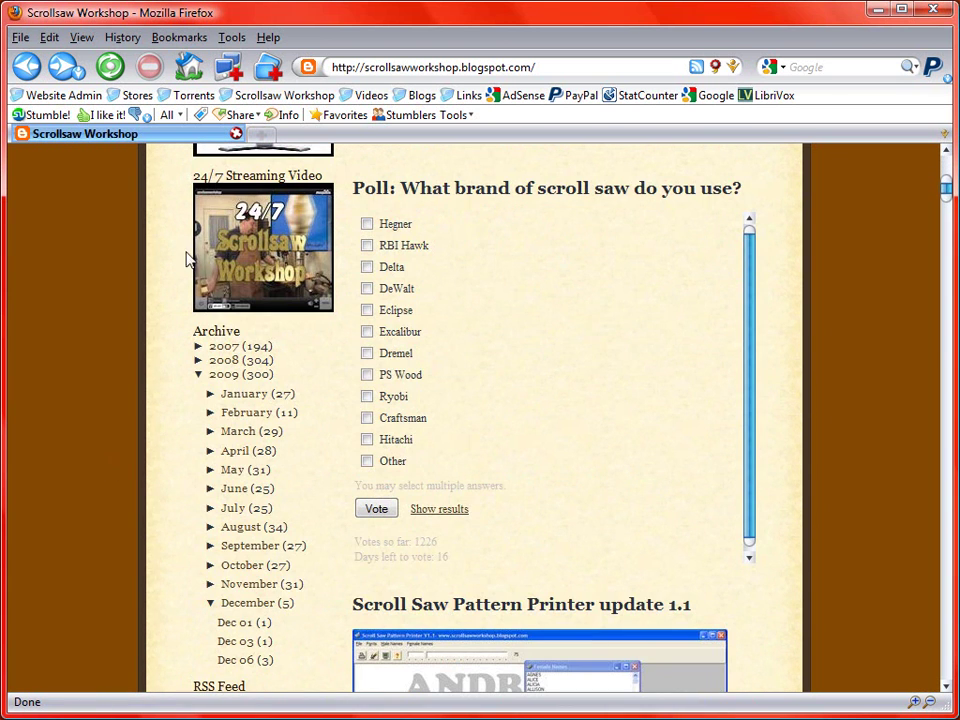
scroll(100, 470, up, 10)
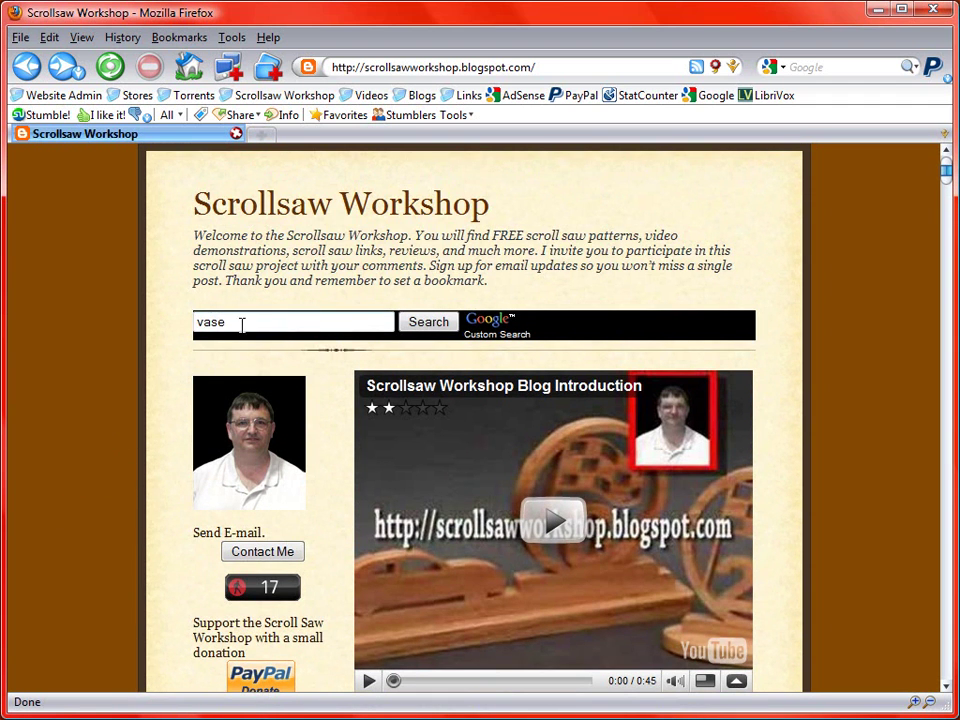
Step: Run the blog search for 'vase' and scroll through the 15 matching posts and ads
click(428, 321)
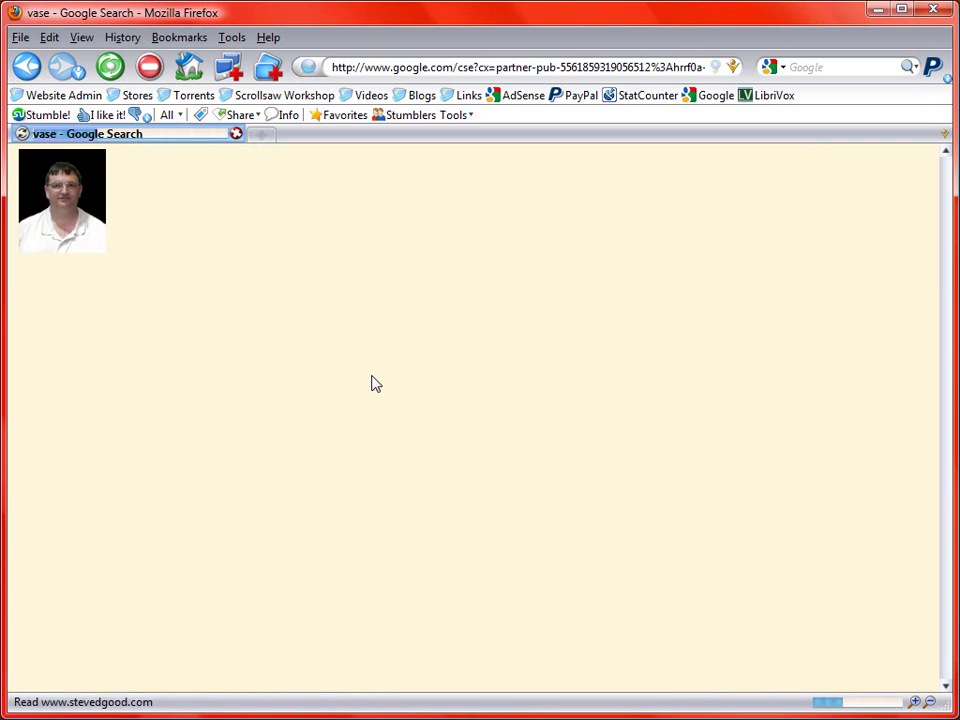
scroll(403, 350, down, 3)
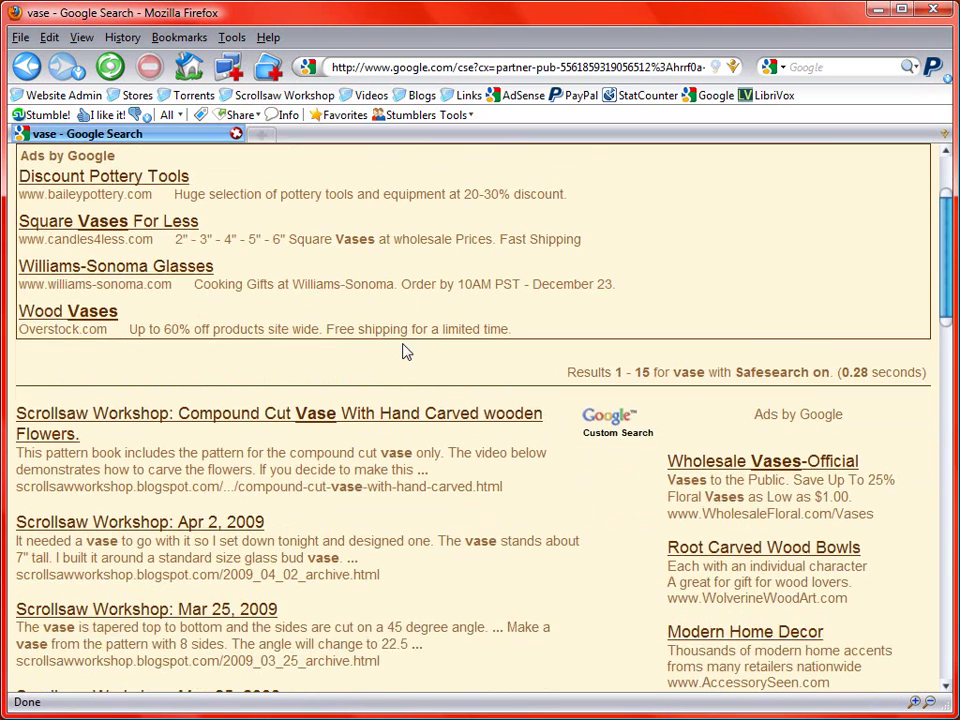
scroll(333, 281, up, 3)
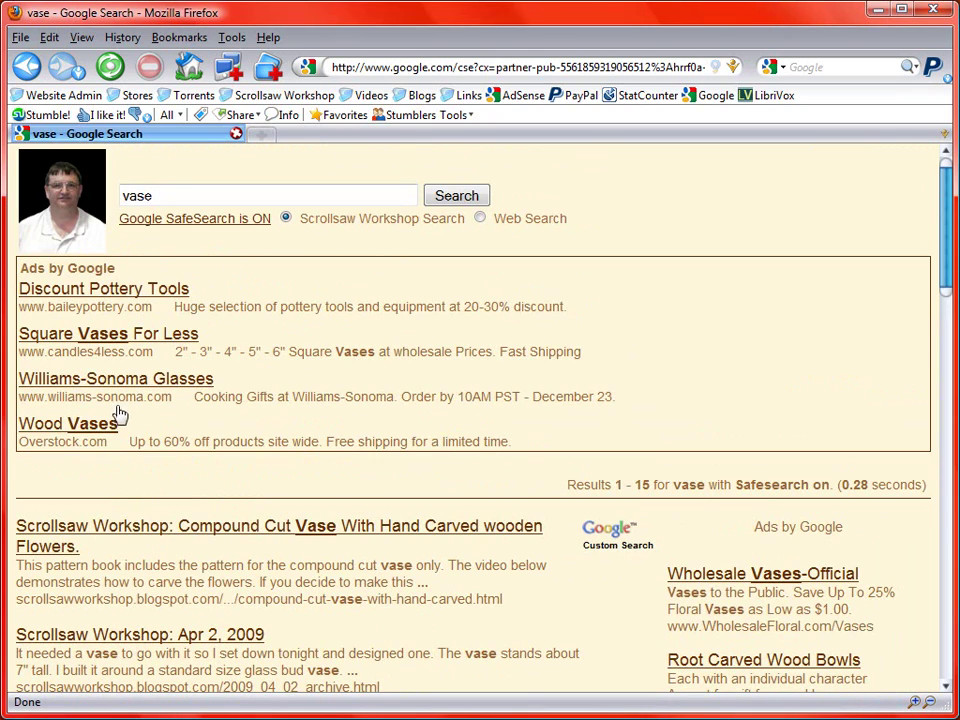
scroll(281, 373, down, 5)
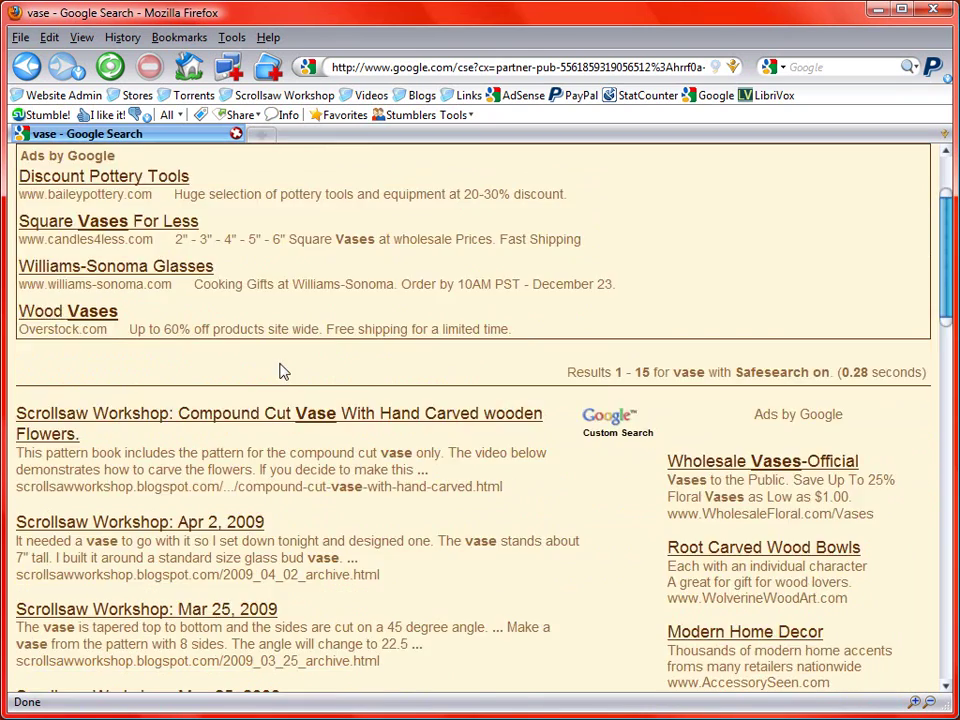
scroll(284, 388, up, 5)
scroll(281, 390, down, 5)
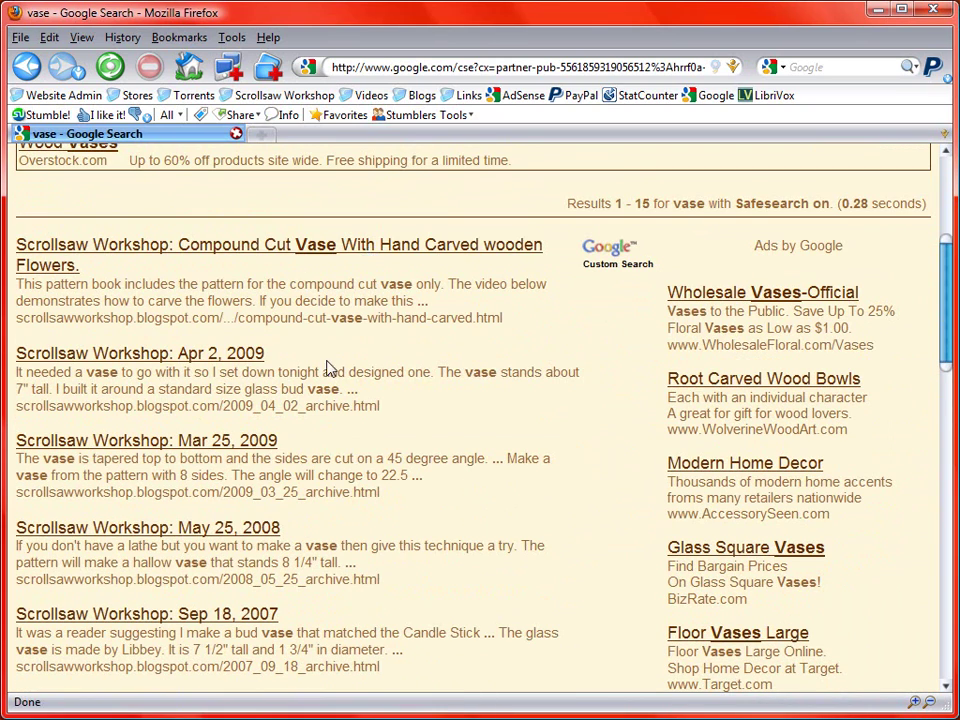
scroll(328, 368, down, 10)
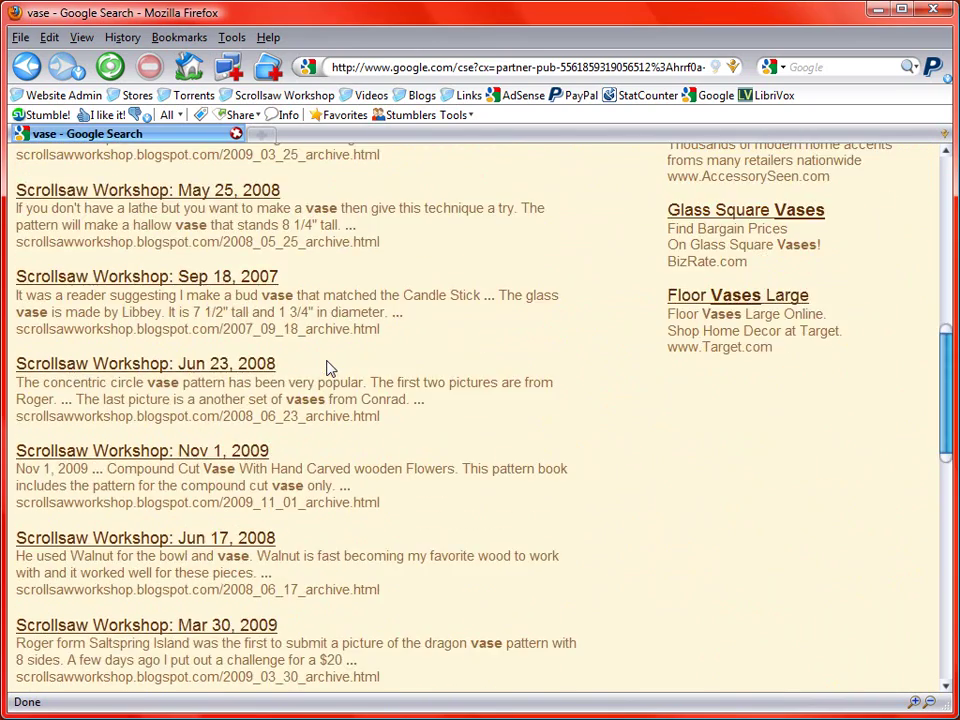
scroll(320, 362, down, 4)
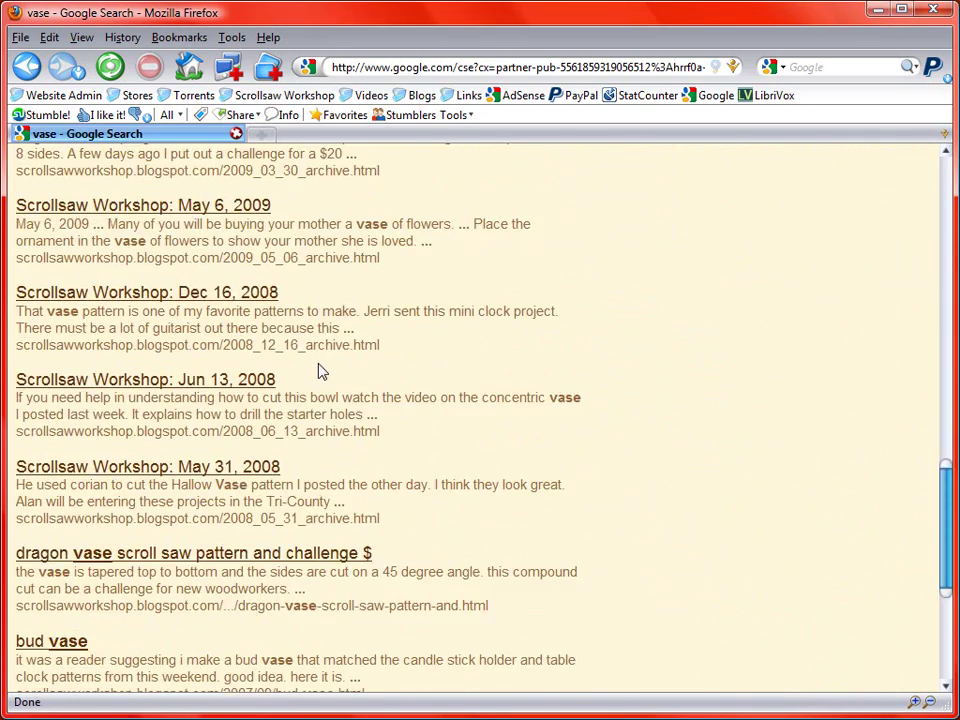
scroll(319, 368, down, 4)
scroll(316, 372, up, 5)
scroll(316, 372, up, 10)
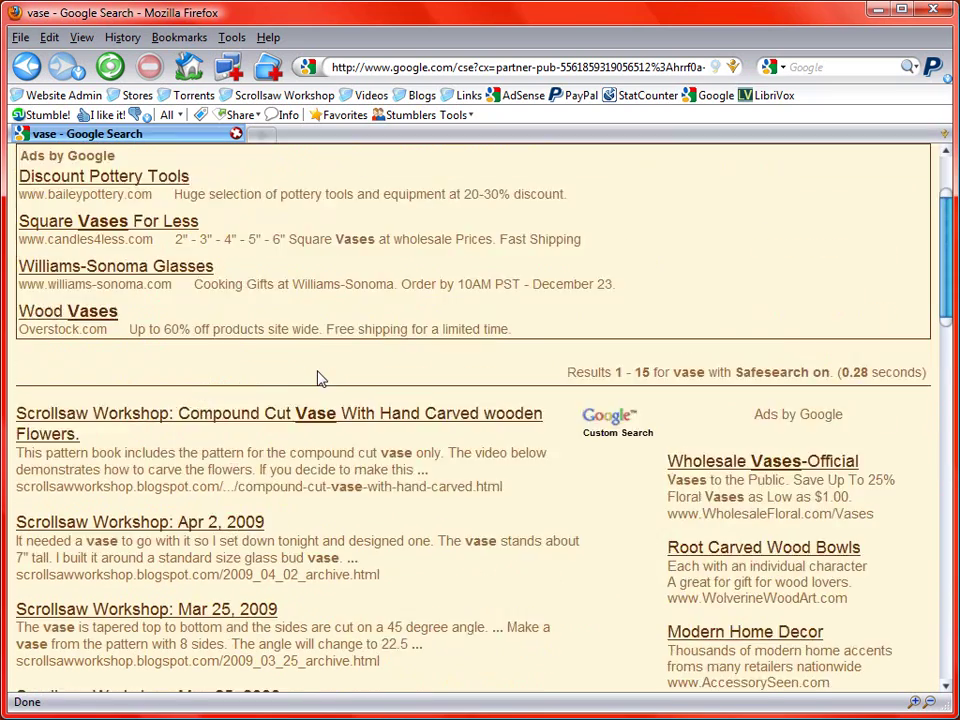
Step: Open the 'Compound Cut Vase With Hand Carved wooden Flowers' result and scroll down to its vase photo
click(285, 484)
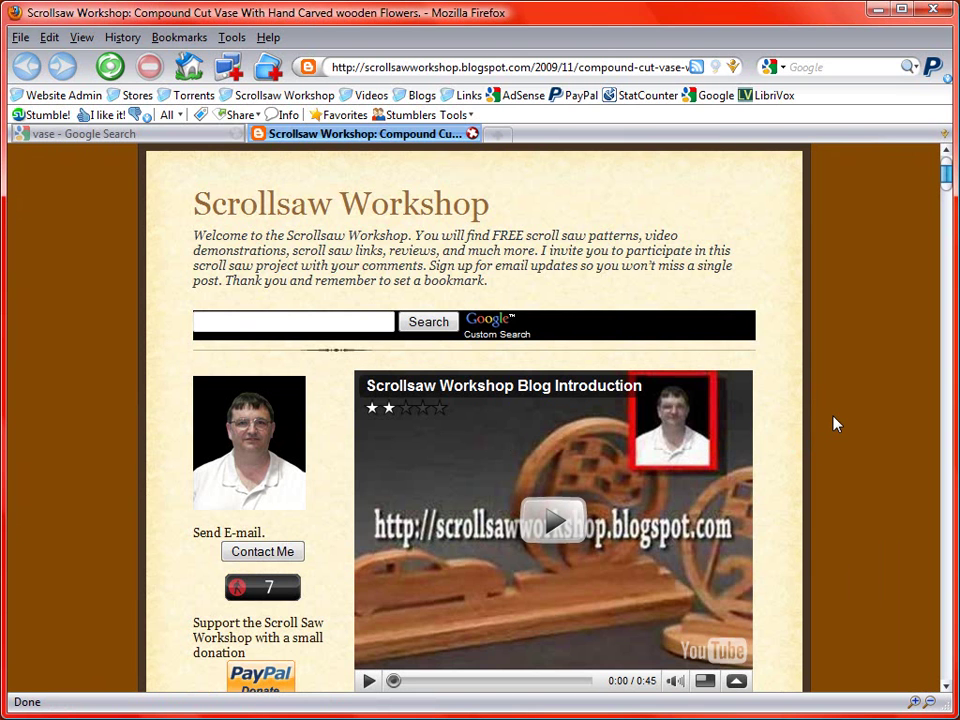
scroll(835, 424, down, 20)
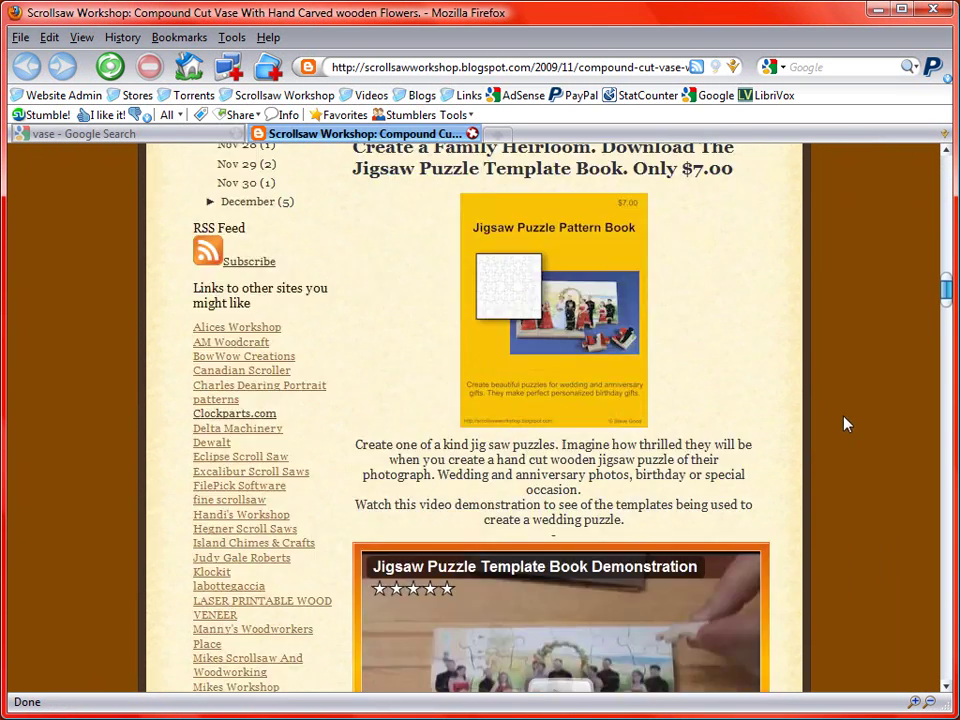
scroll(843, 424, down, 20)
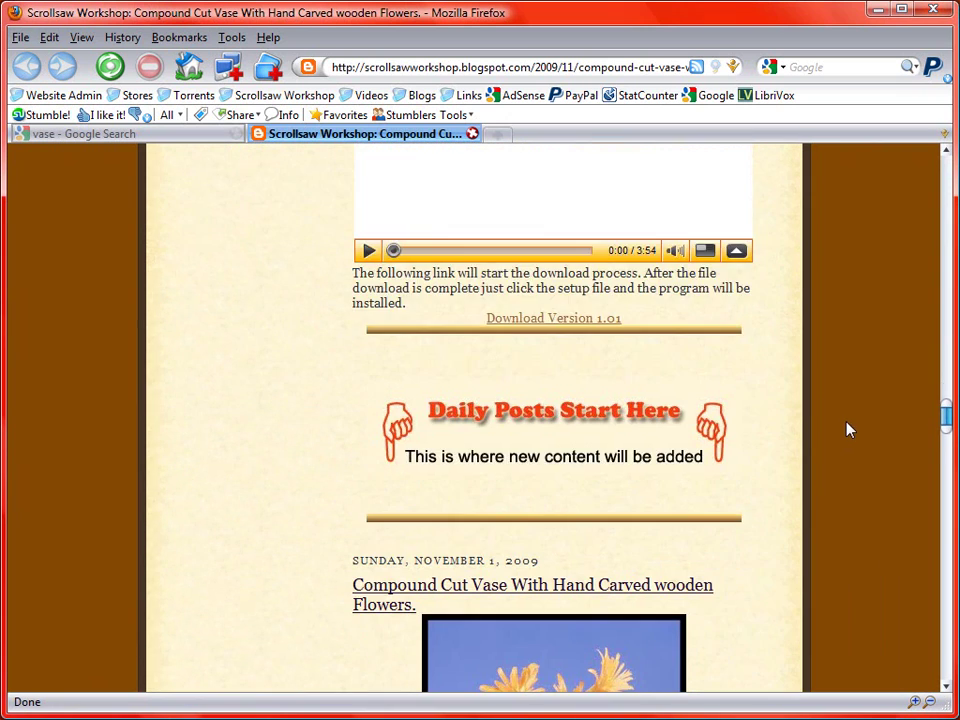
scroll(847, 430, down, 4)
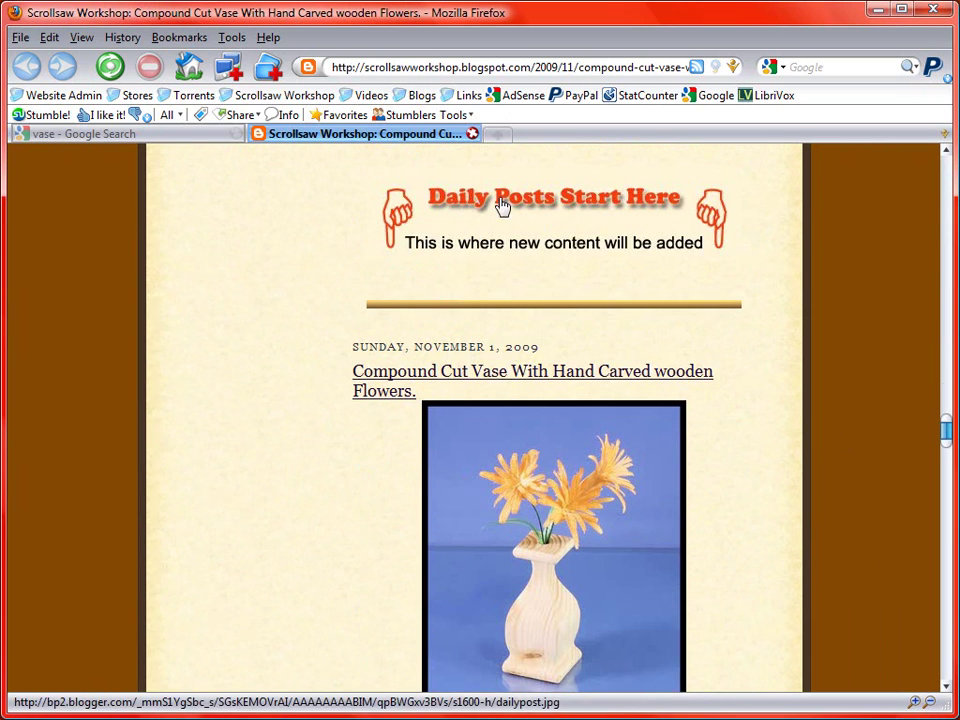
scroll(455, 557, down, 2)
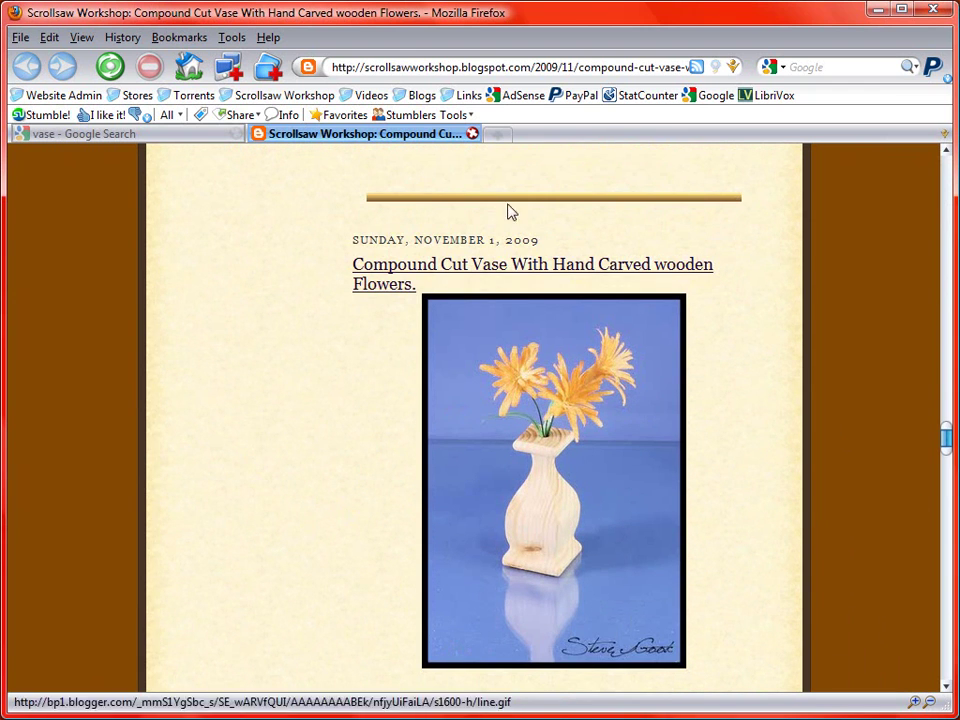
scroll(814, 360, down, 20)
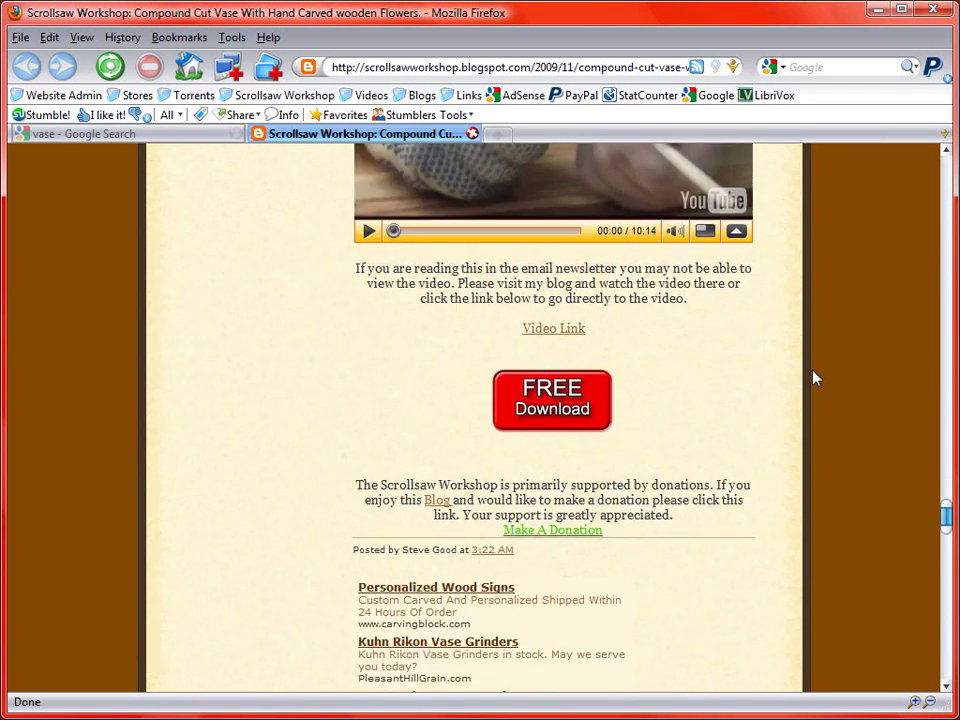
Step: Scroll around the post's photo and carving video, then drag the scrollbar back to the top
scroll(808, 370, up, 20)
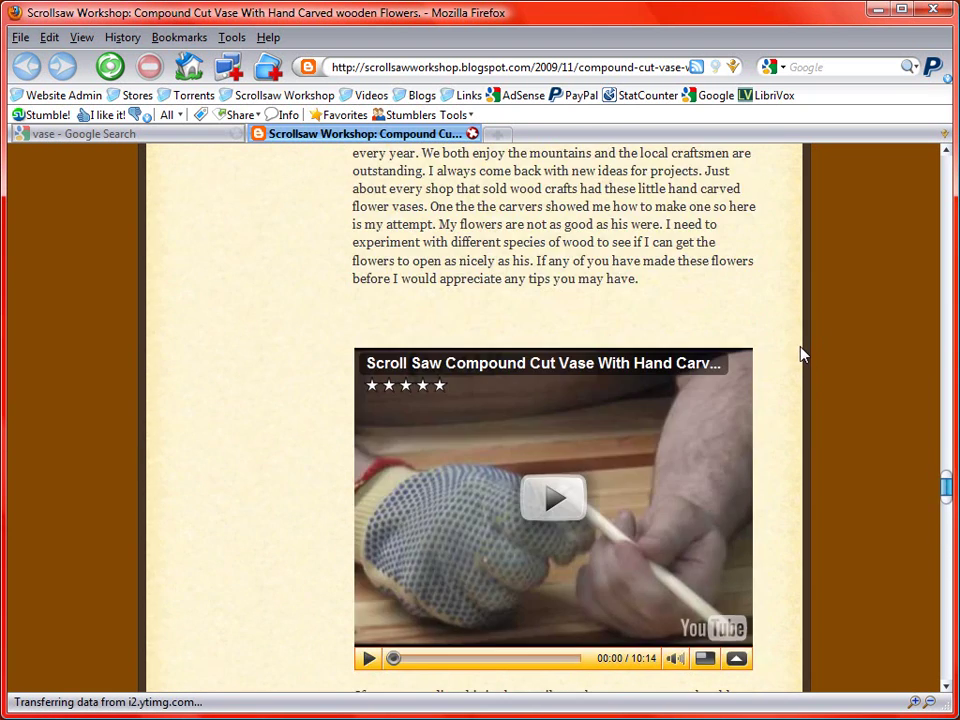
scroll(805, 352, up, 10)
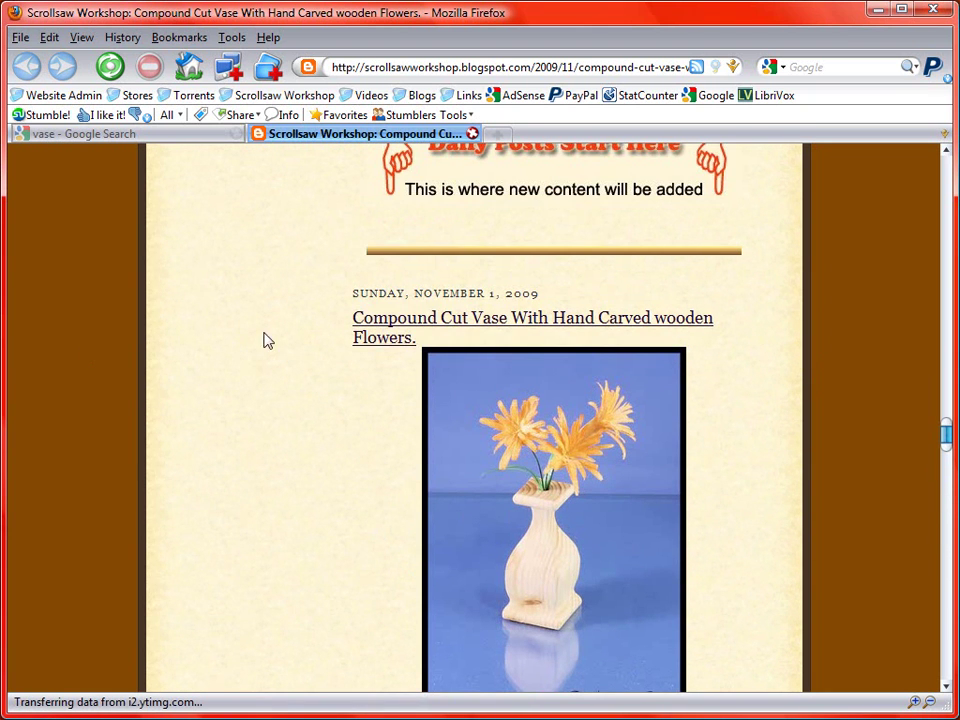
scroll(225, 345, down, 2)
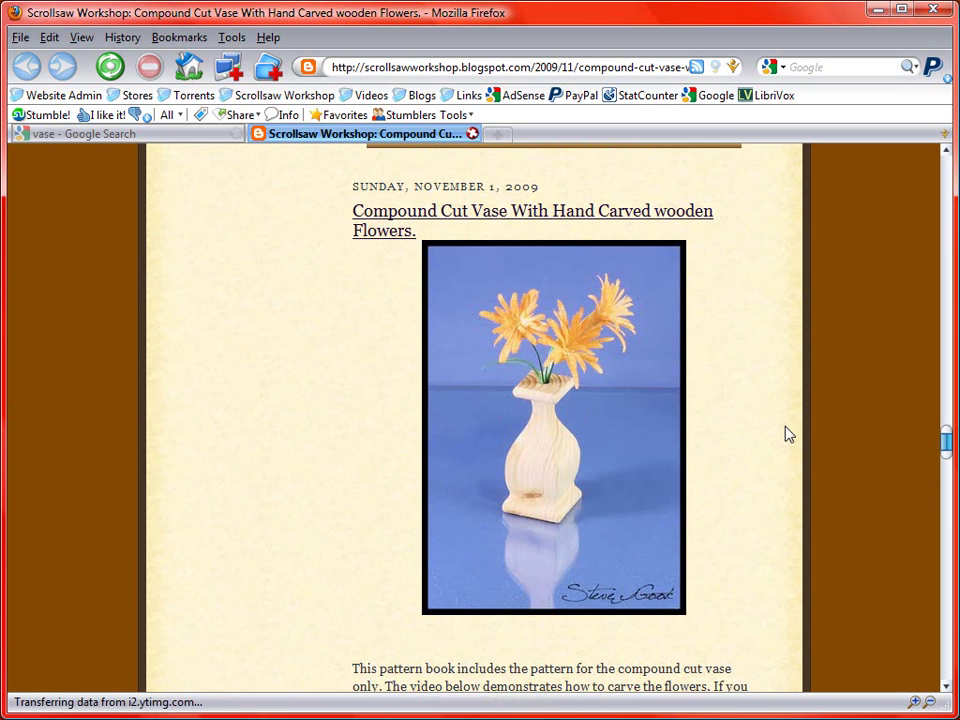
scroll(795, 433, up, 4)
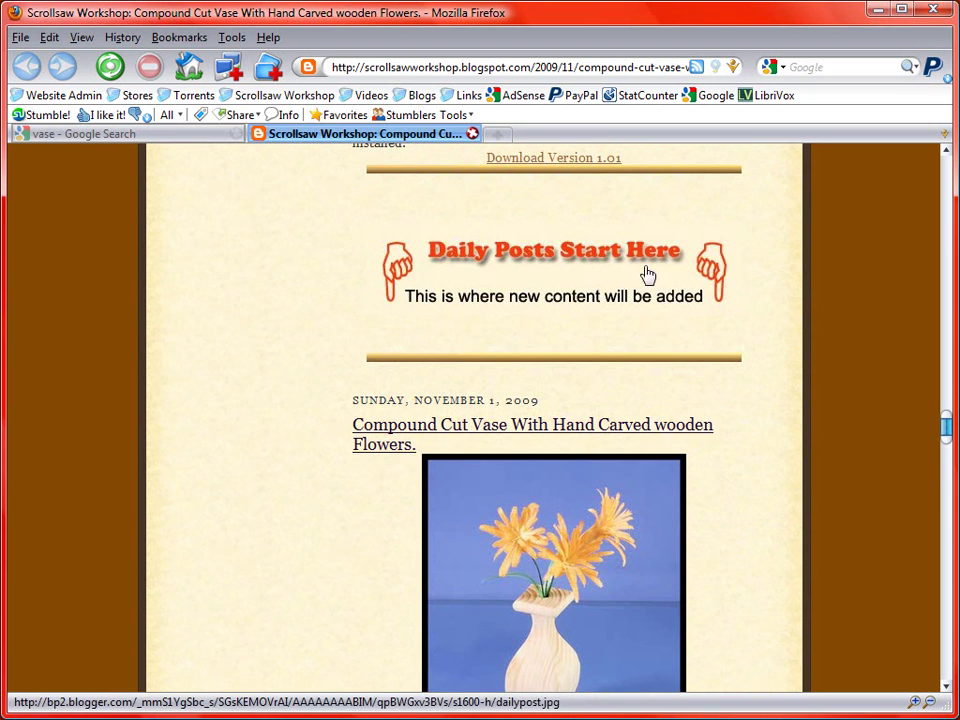
scroll(770, 440, down, 5)
scroll(776, 462, up, 6)
scroll(776, 463, up, 20)
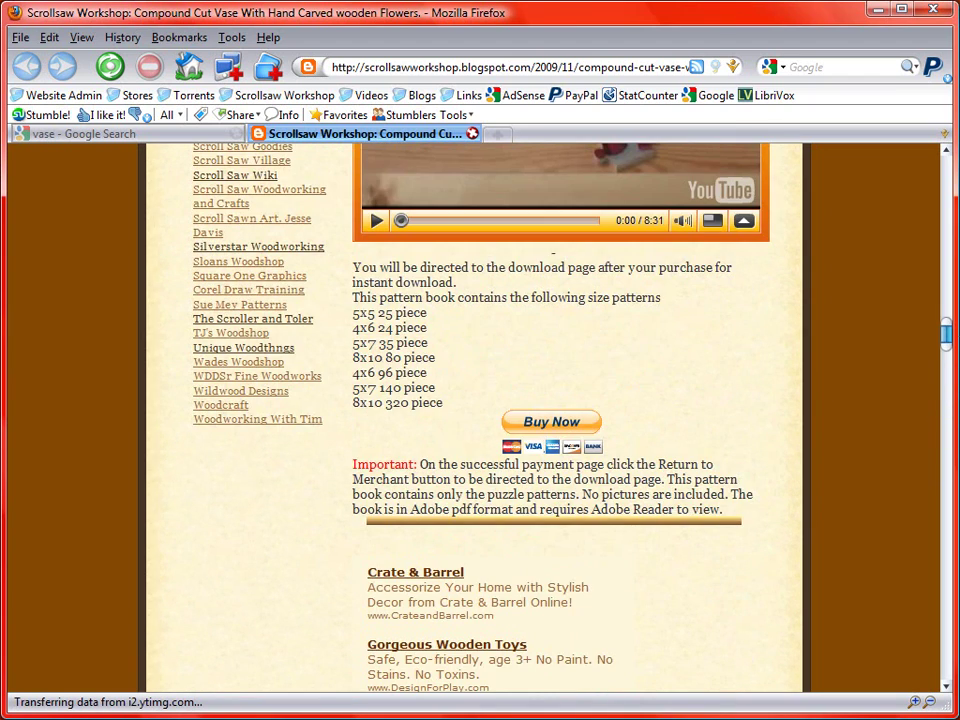
drag(945, 333, 945, 165)
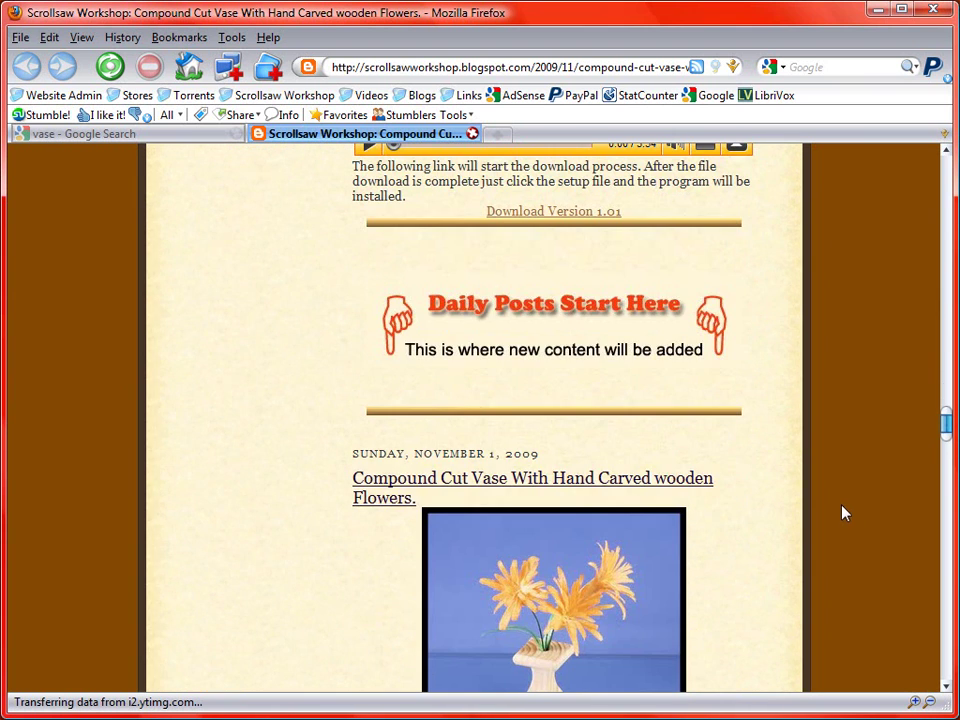
scroll(815, 452, up, 1)
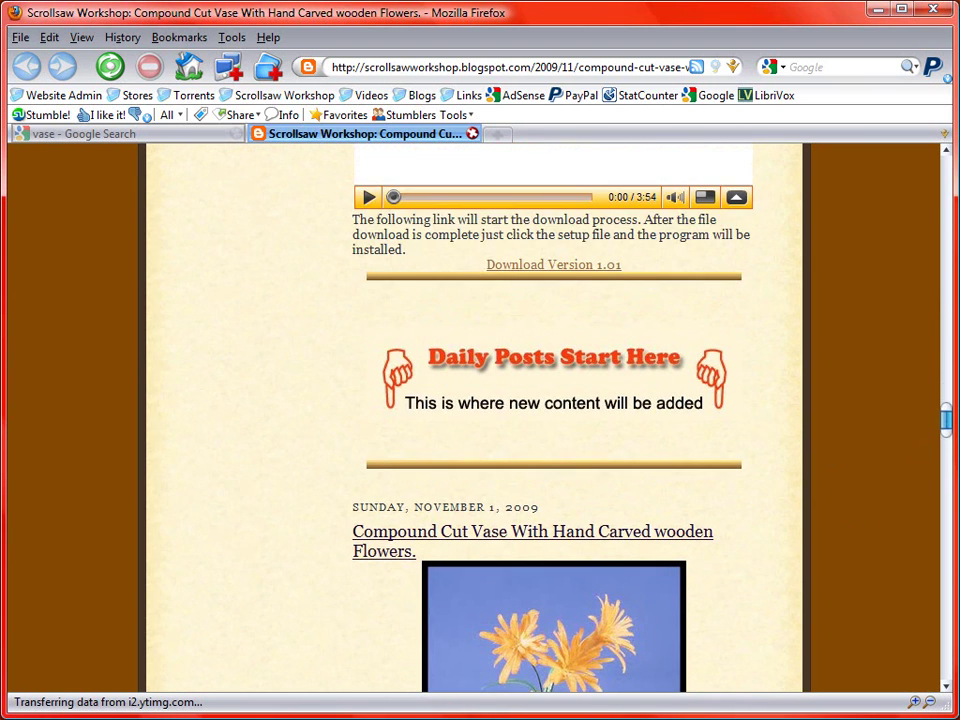
drag(950, 425, 831, 193)
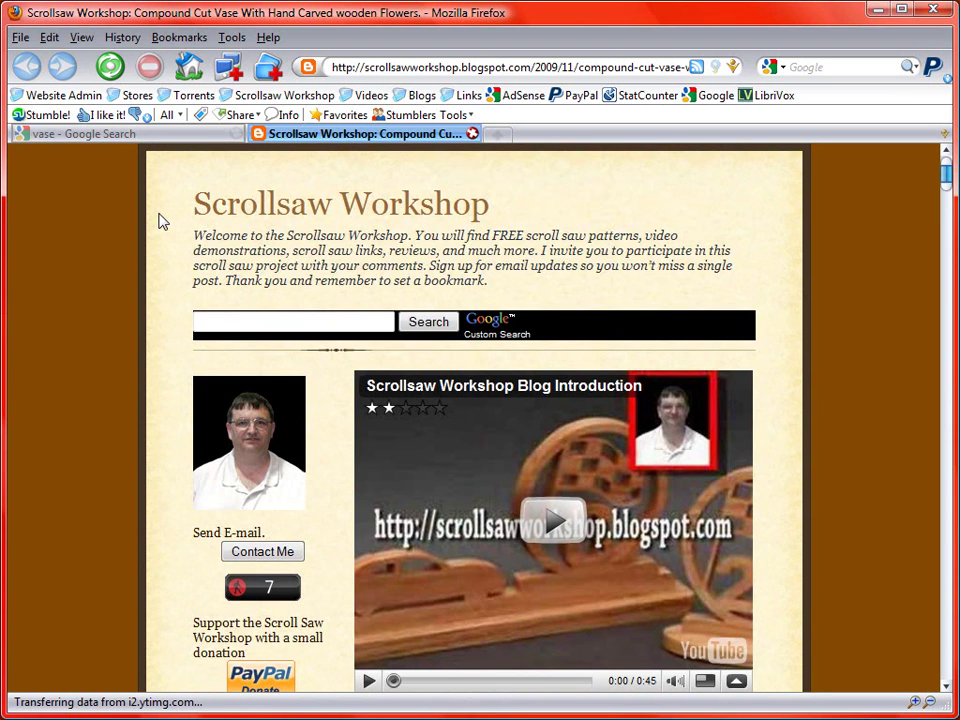